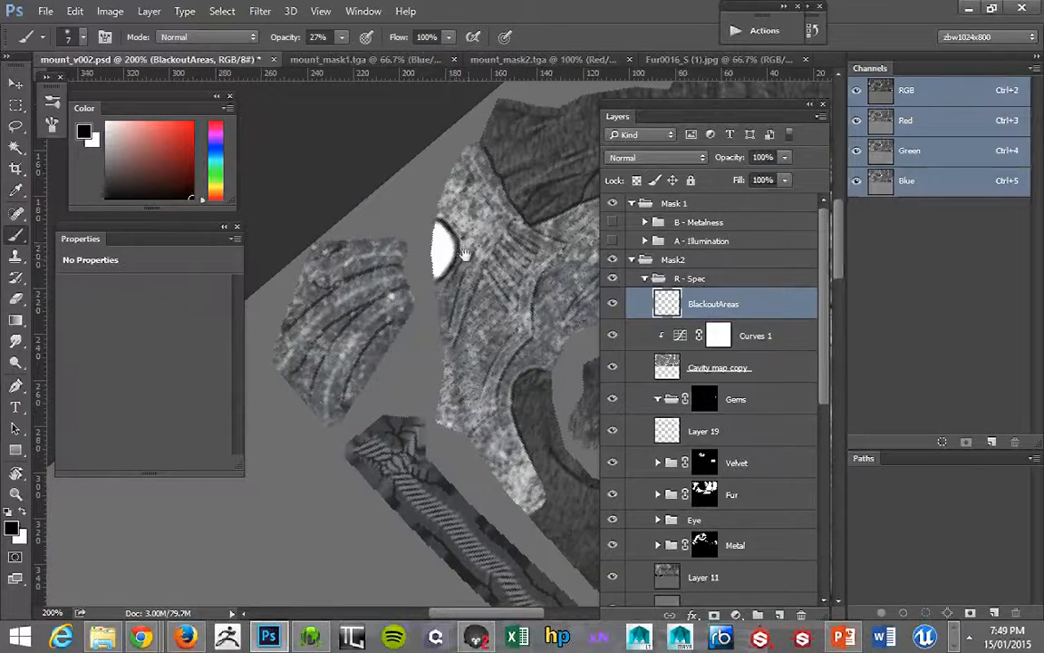
Paint a dark outline around the small oval gem on the BlackoutAreas layer with a 3 px black brush at 27% opacity.
{"action": "left_click_drag", "start_coordinate": [463, 254], "coordinate": [385, 191]}
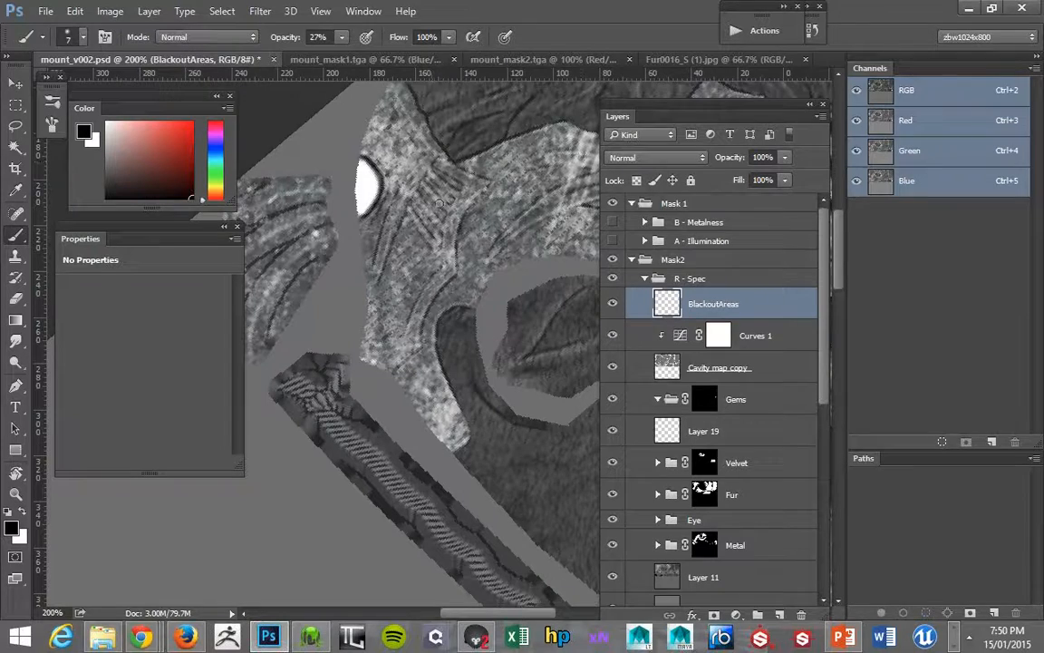
{"action": "left_click_drag", "start_coordinate": [431, 235], "coordinate": [345, 217]}
{"action": "mouse_move", "coordinate": [537, 245]}
{"action": "left_mouse_down"}
{"action": "mouse_move", "coordinate": [487, 231]}
{"action": "mouse_move", "coordinate": [424, 270]}
{"action": "mouse_move", "coordinate": [383, 329]}
{"action": "left_mouse_up"}
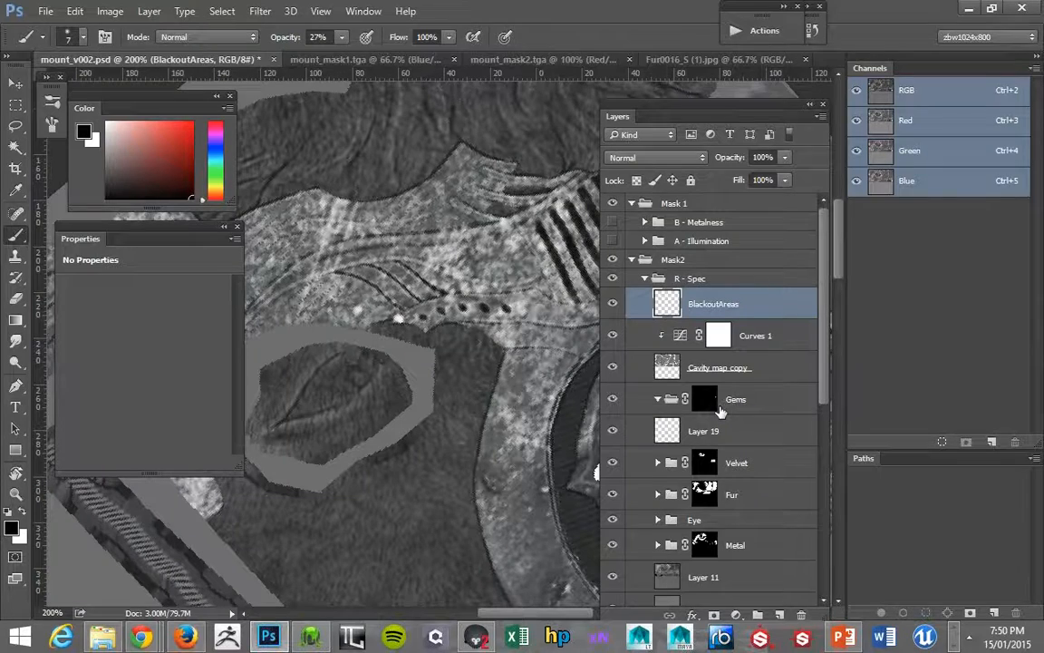
{"action": "left_click_drag", "start_coordinate": [519, 211], "coordinate": [448, 194]}
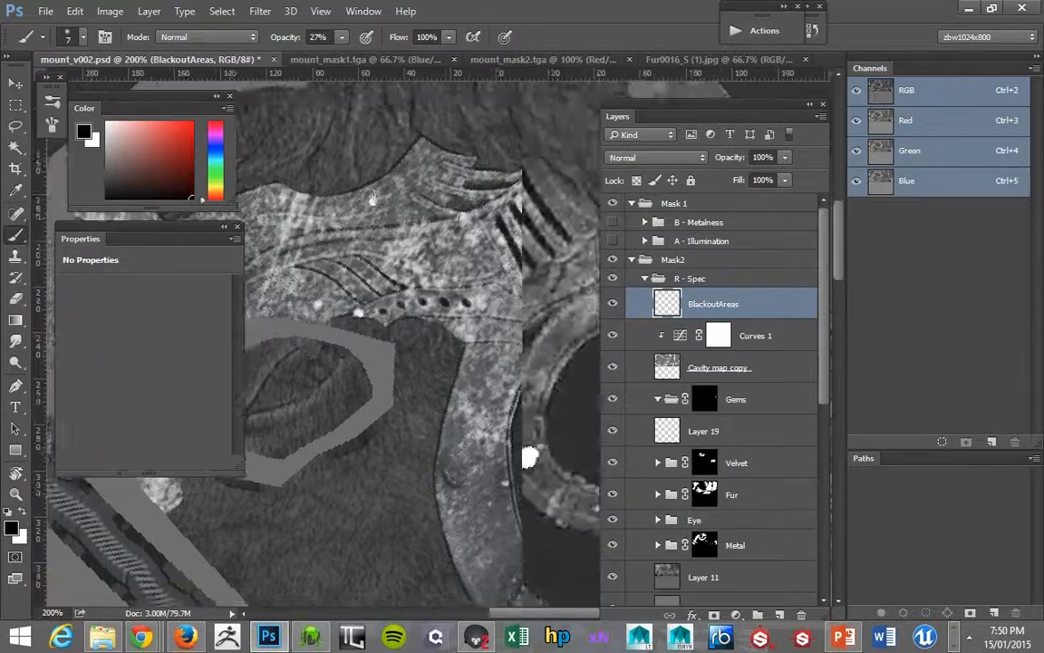
{"action": "left_click_drag", "start_coordinate": [580, 204], "coordinate": [414, 289]}
{"action": "left_click_drag", "start_coordinate": [392, 424], "coordinate": [493, 206]}
{"action": "key", "text": "r"}
{"action": "left_click_drag", "start_coordinate": [493, 206], "coordinate": [318, 285]}
{"action": "key", "text": "z"}
{"action": "left_click", "coordinate": [392, 348]}
{"action": "left_click_drag", "start_coordinate": [387, 359], "coordinate": [405, 233]}
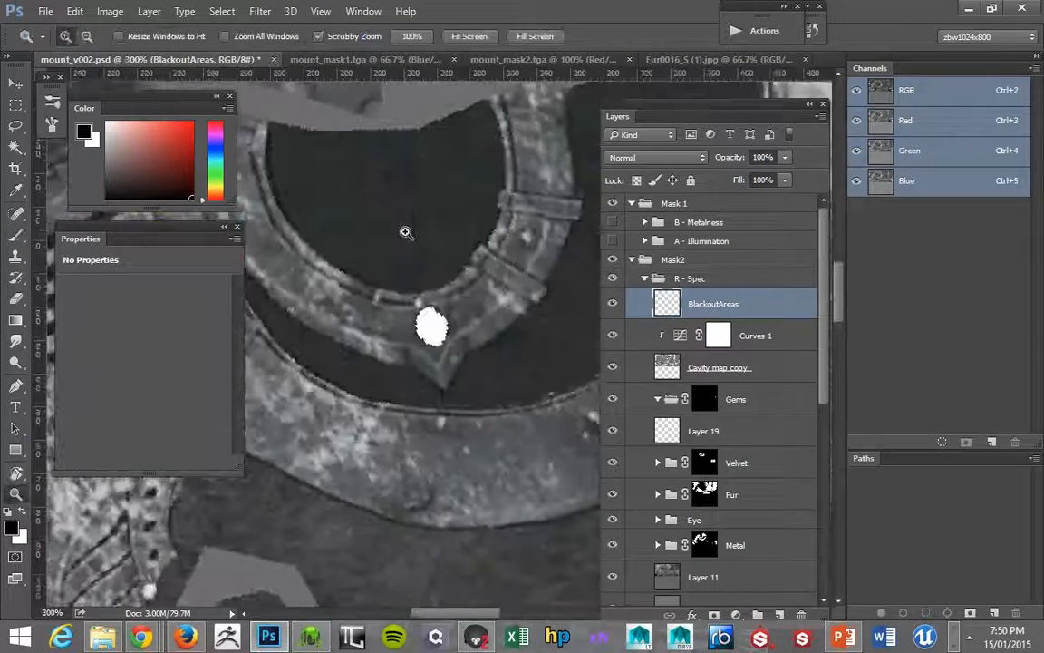
{"action": "left_click", "coordinate": [405, 233]}
{"action": "left_click_drag", "start_coordinate": [405, 322], "coordinate": [412, 180]}
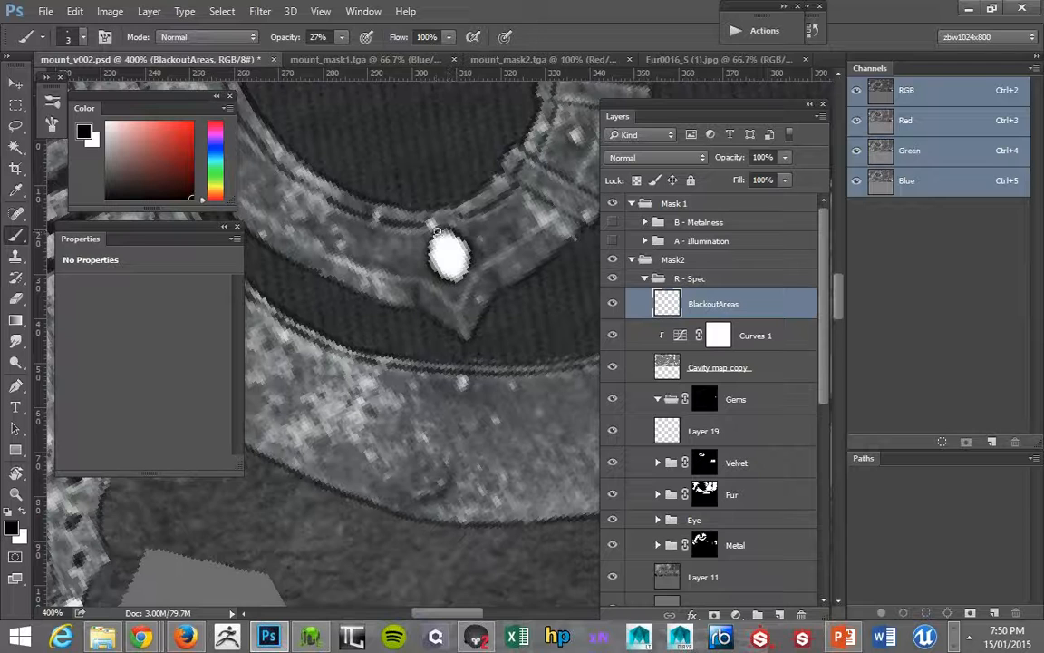
{"action": "left_click_drag", "start_coordinate": [430, 266], "coordinate": [459, 278]}
Shade a dark outline around the white gem on the edge of the ornate metal piece, varying the brush size.
{"action": "key", "text": "z"}
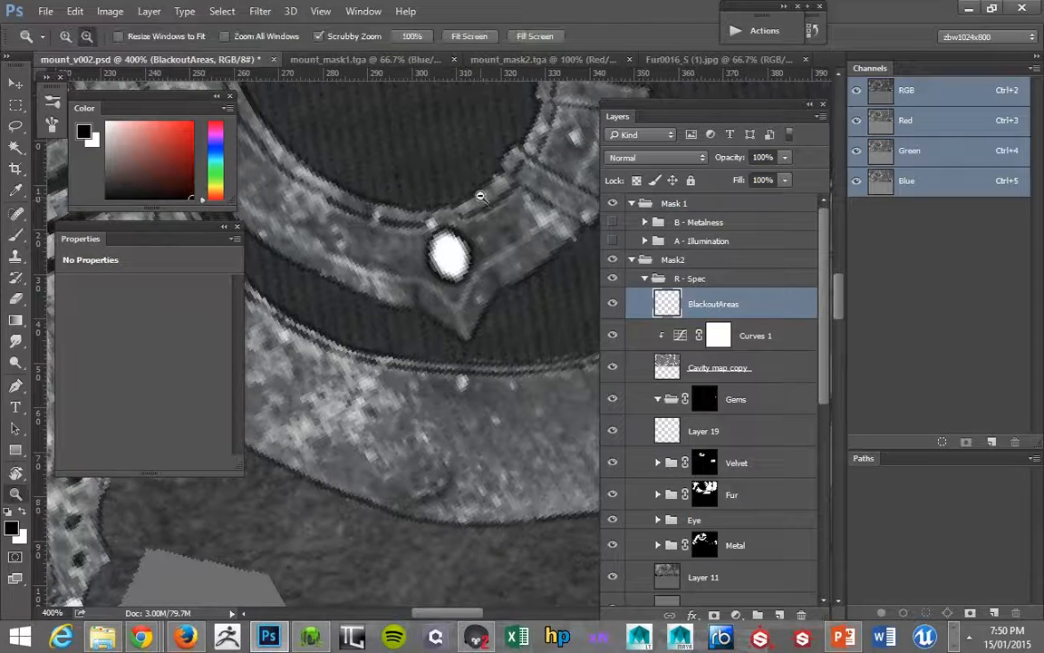
{"action": "left_click", "coordinate": [481, 194], "text": "alt"}
{"action": "left_click", "coordinate": [481, 194], "text": "alt"}
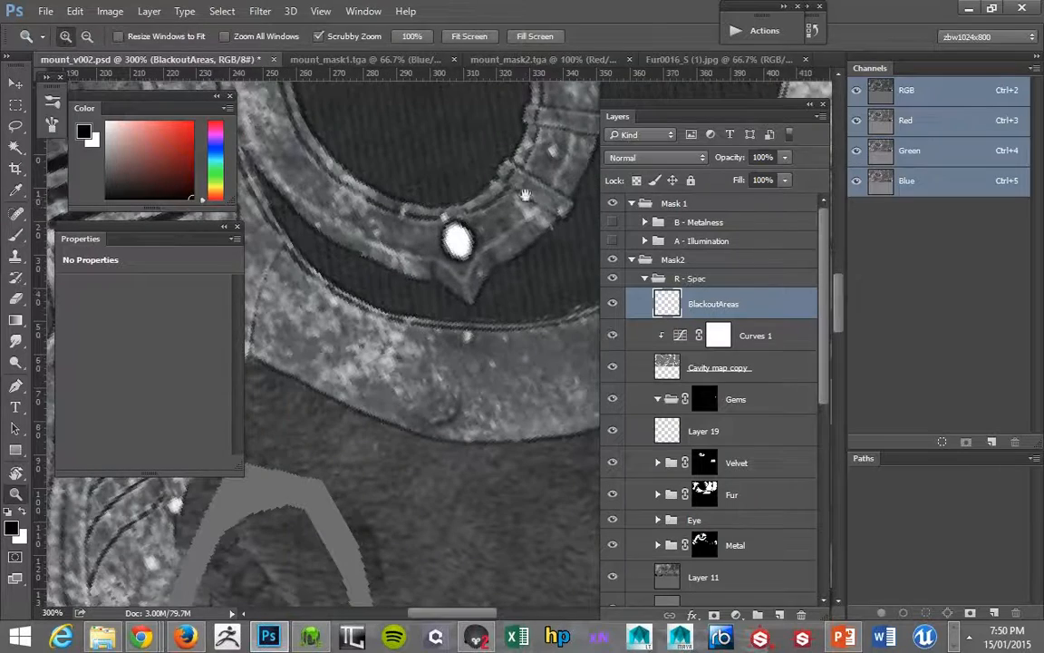
{"action": "left_click_drag", "start_coordinate": [524, 195], "coordinate": [493, 309]}
{"action": "key", "text": "b"}
{"action": "left_click_drag", "start_coordinate": [487, 233], "coordinate": [371, 223]}
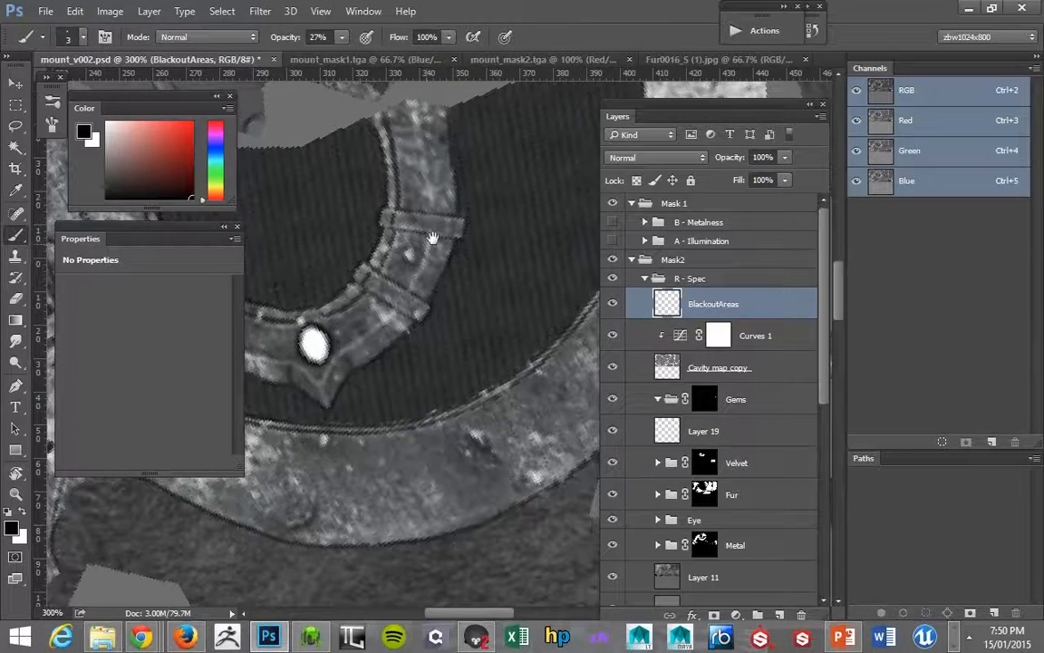
{"action": "left_click_drag", "start_coordinate": [445, 233], "coordinate": [420, 230]}
{"action": "key", "text": "z"}
{"action": "left_click", "coordinate": [480, 260], "text": "alt"}
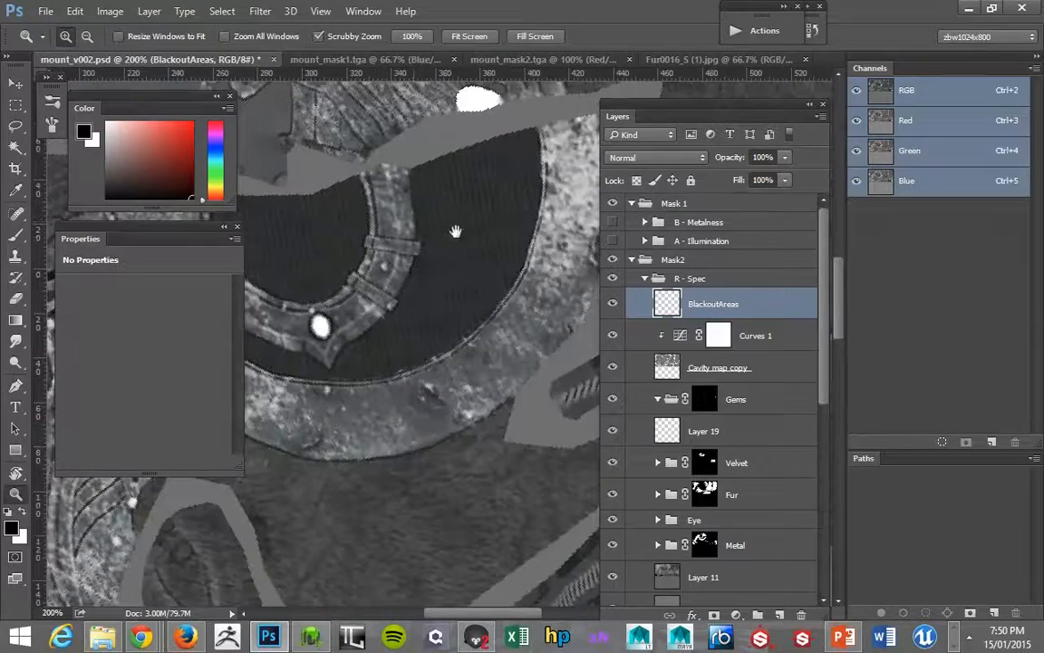
{"action": "left_click_drag", "start_coordinate": [466, 280], "coordinate": [454, 373]}
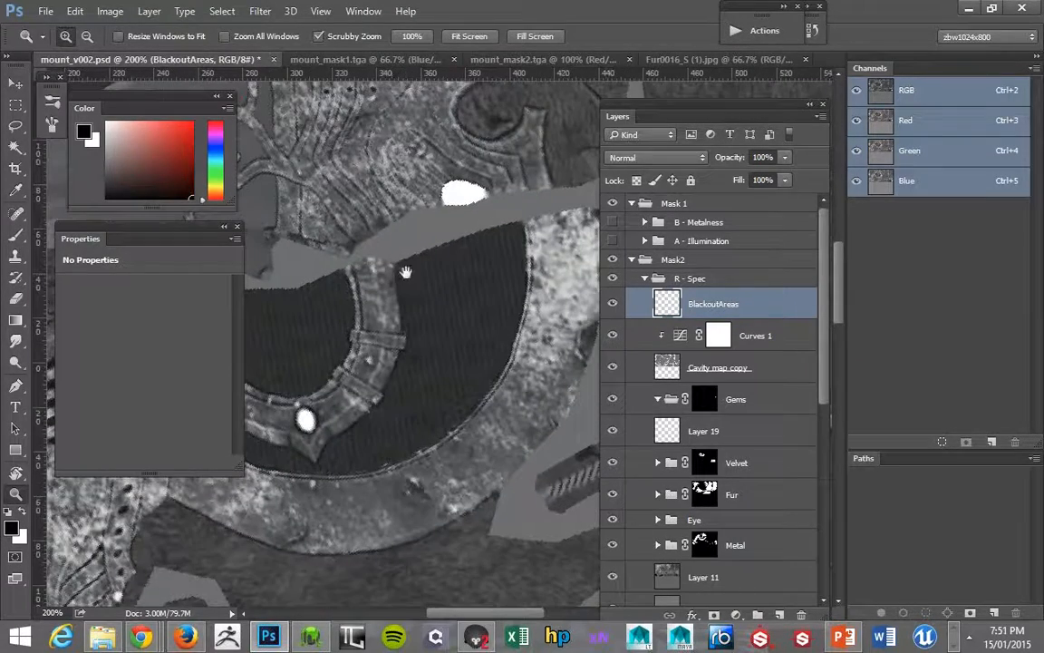
{"action": "left_click_drag", "start_coordinate": [436, 289], "coordinate": [491, 344]}
{"action": "mouse_move", "coordinate": [455, 170]}
{"action": "left_mouse_down"}
{"action": "mouse_move", "coordinate": [414, 178]}
{"action": "mouse_move", "coordinate": [473, 199]}
{"action": "mouse_move", "coordinate": [534, 310]}
{"action": "left_mouse_up"}
{"action": "key", "text": "r"}
{"action": "left_click", "coordinate": [536, 348]}
{"action": "left_click_drag", "start_coordinate": [542, 351], "coordinate": [440, 257]}
{"action": "key", "text": "b"}
{"action": "key", "text": "bracketright"}
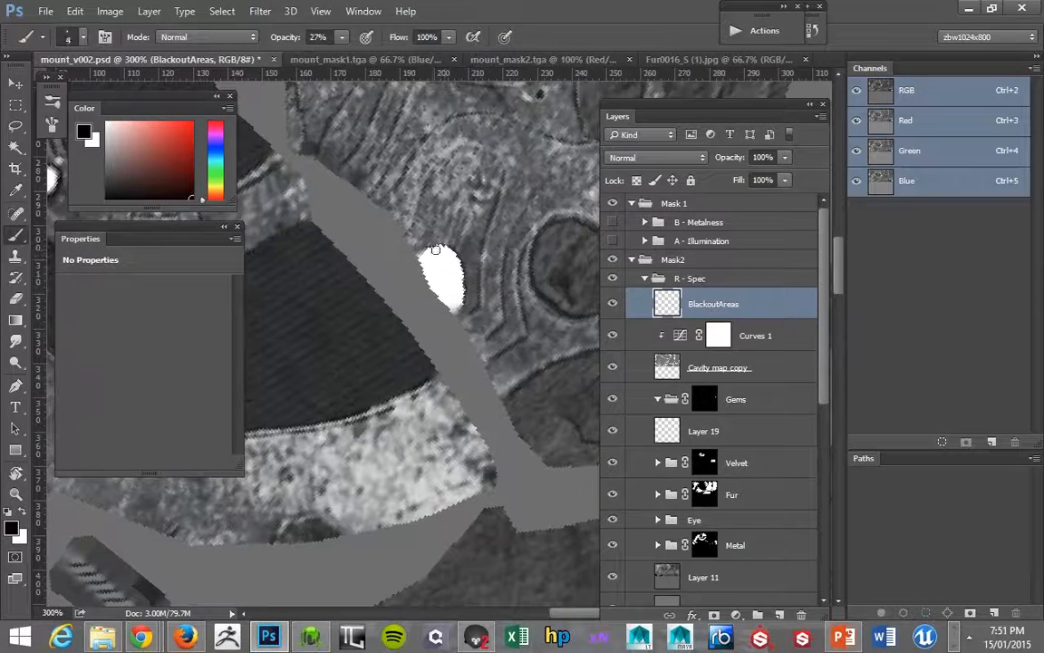
{"action": "key", "text": "bracketleft"}
{"action": "key", "text": "bracketleft"}
{"action": "mouse_move", "coordinate": [442, 245]}
{"action": "left_mouse_down"}
{"action": "mouse_move", "coordinate": [466, 276]}
{"action": "mouse_move", "coordinate": [465, 303]}
{"action": "left_mouse_up"}
{"action": "left_click_drag", "start_coordinate": [464, 263], "coordinate": [458, 310]}
{"action": "key", "text": "bracketright"}
{"action": "key", "text": "bracketright"}
{"action": "mouse_move", "coordinate": [423, 256]}
{"action": "left_mouse_down"}
{"action": "mouse_move", "coordinate": [460, 299]}
{"action": "mouse_move", "coordinate": [452, 261]}
{"action": "mouse_move", "coordinate": [459, 317]}
{"action": "left_mouse_up"}
Review the outlined gems across the whole texture sheet, and switch to Marmoset Toolbag to check the mount model.
{"action": "key", "text": "z"}
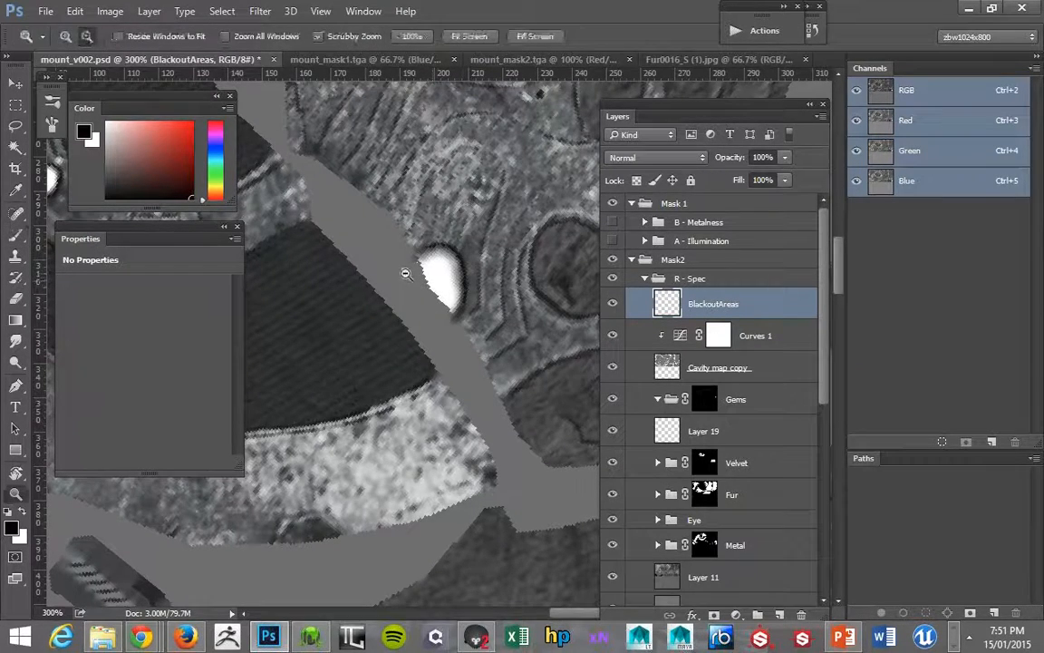
{"action": "left_click", "coordinate": [404, 270], "text": "alt"}
{"action": "left_click", "coordinate": [403, 270], "text": "alt"}
{"action": "left_click", "coordinate": [403, 270], "text": "alt"}
{"action": "left_click_drag", "start_coordinate": [388, 154], "coordinate": [417, 143]}
{"action": "key", "text": "b"}
{"action": "key", "text": "Escape"}
{"action": "key", "text": "z"}
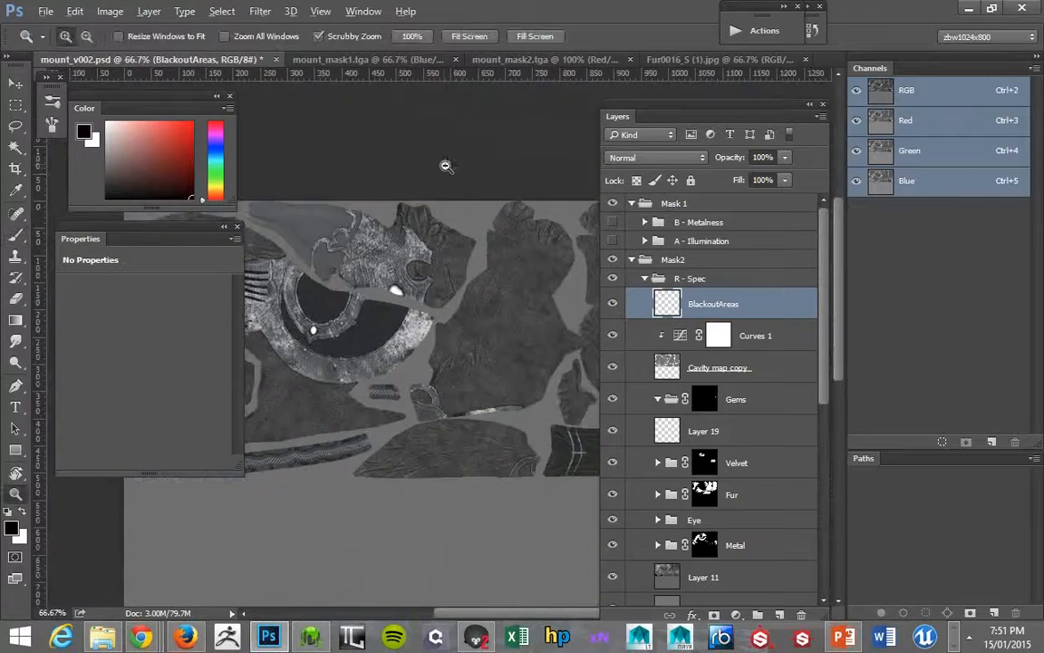
{"action": "left_click", "coordinate": [449, 168], "text": "alt"}
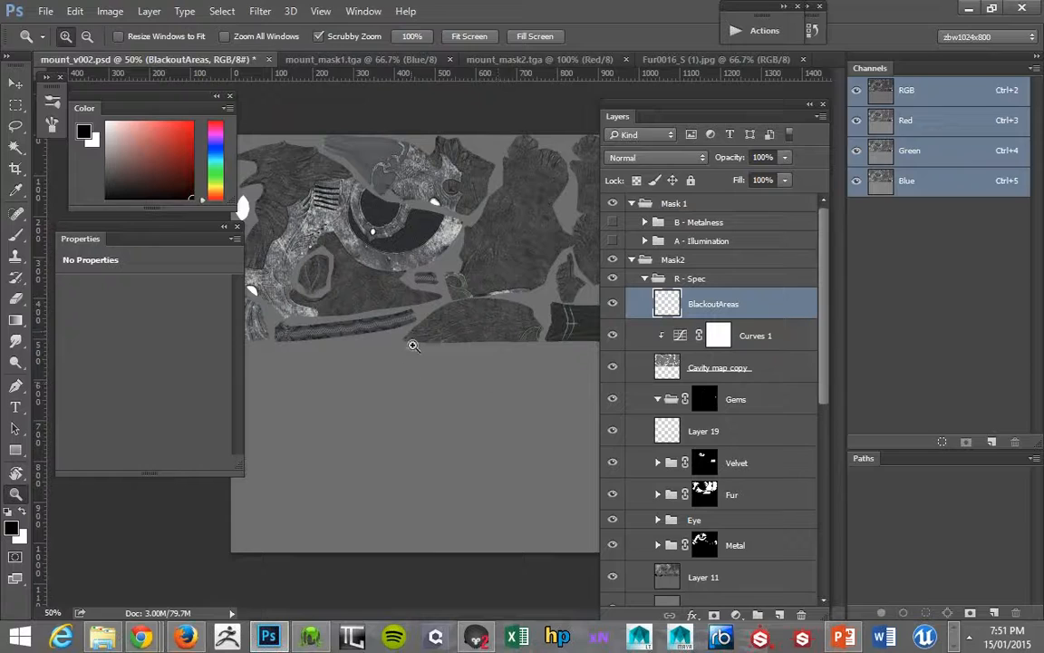
{"action": "left_click", "coordinate": [475, 640]}
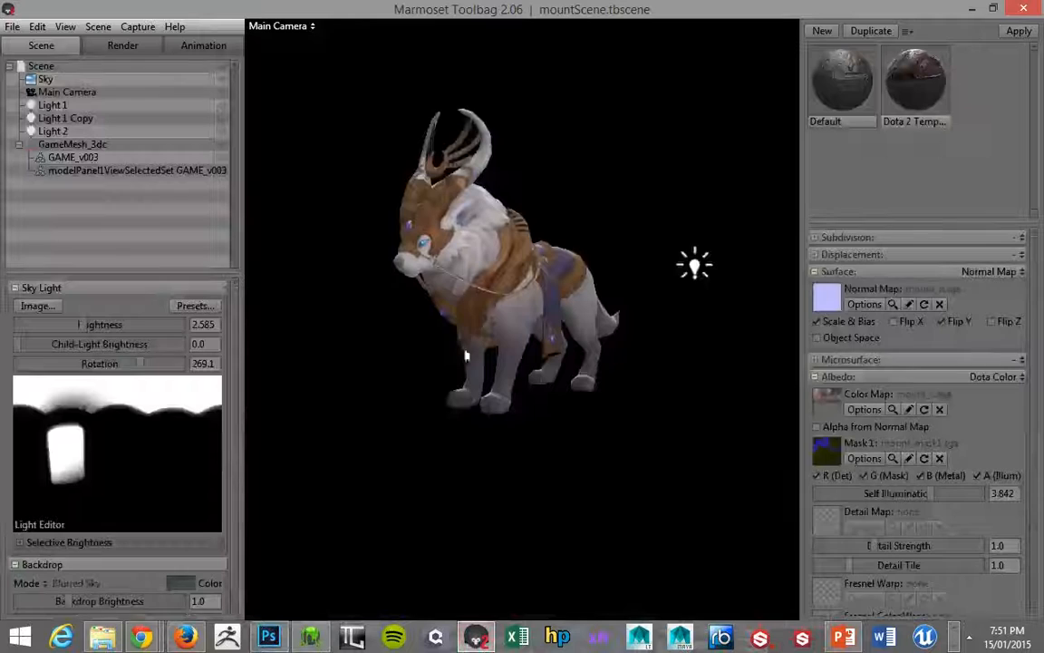
{"action": "mouse_move", "coordinate": [343, 298]}
{"action": "left_mouse_down"}
{"action": "mouse_move", "coordinate": [353, 382]}
{"action": "mouse_move", "coordinate": [338, 338]}
{"action": "left_mouse_up"}
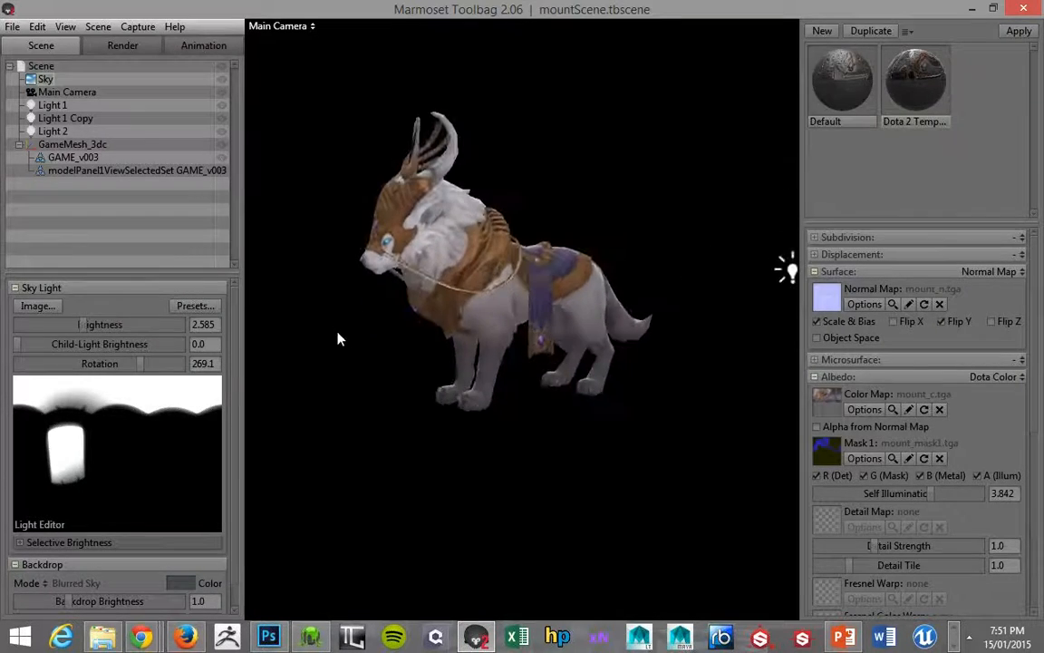
Return to Photoshop, copy the full merged spec artwork into the red channel of mount_mask2.tga, and save it.
{"action": "key", "text": "alt+Tab"}
{"action": "key", "text": "z"}
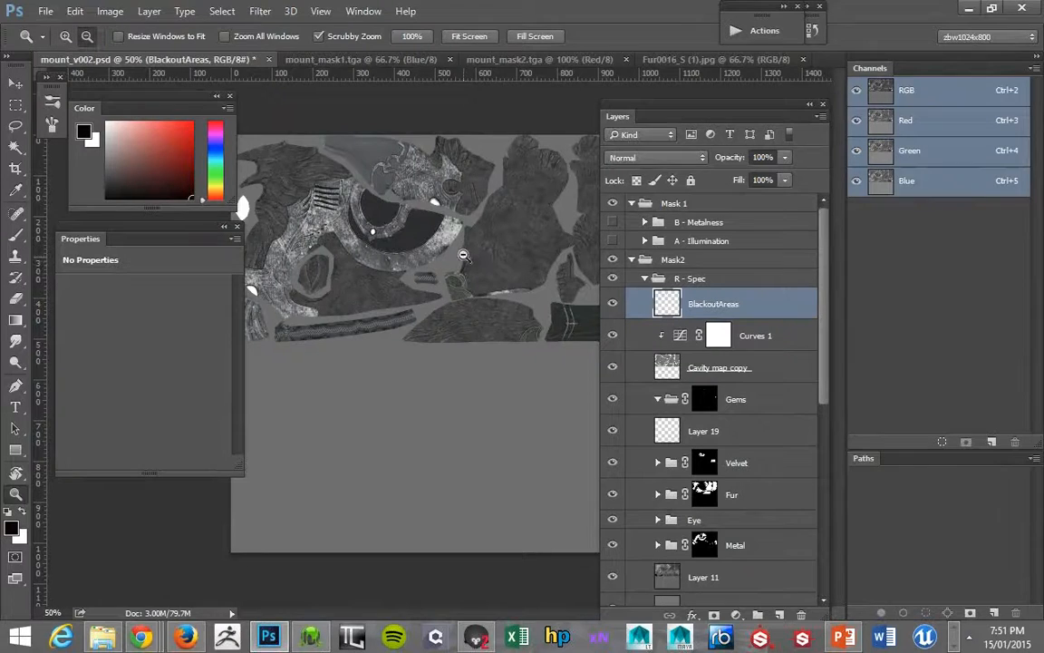
{"action": "left_click", "coordinate": [492, 267], "text": "alt"}
{"action": "left_click", "coordinate": [420, 252]}
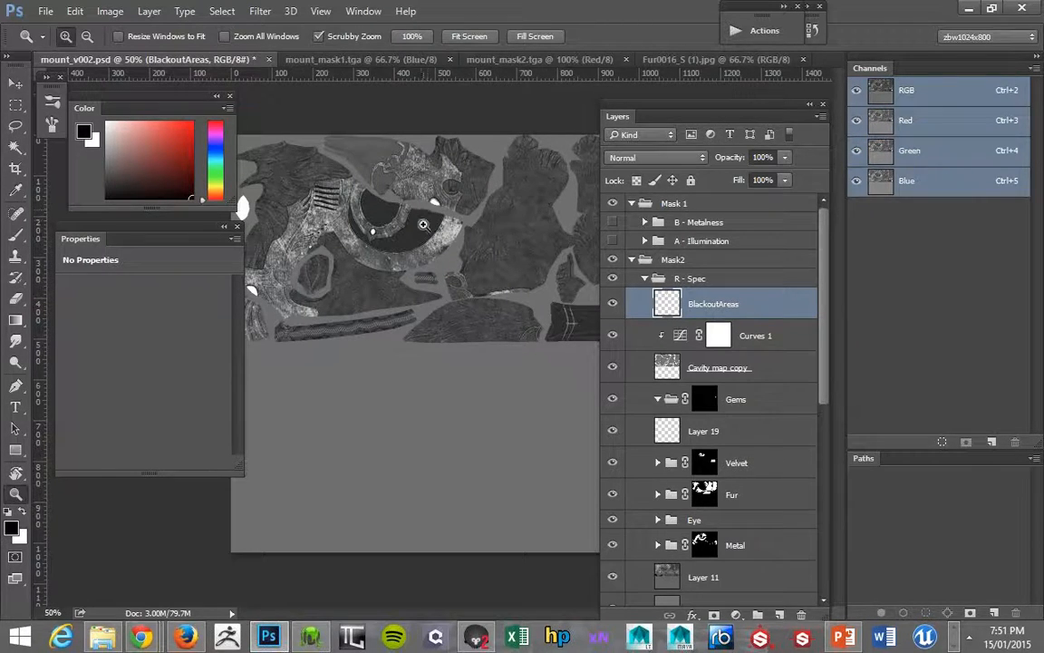
{"action": "key", "text": "ctrl+a"}
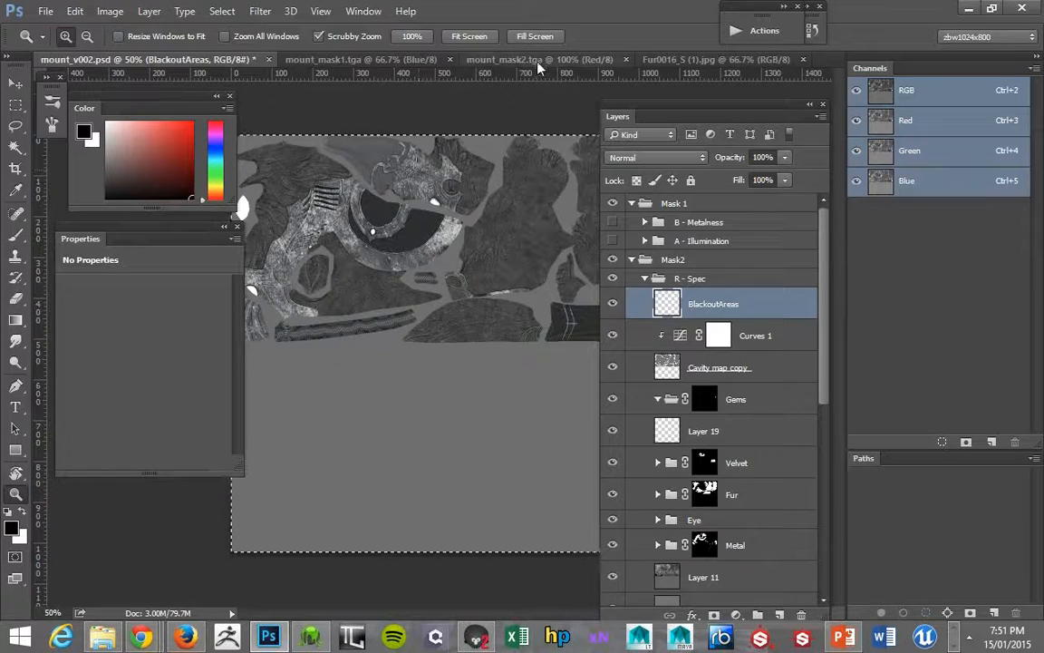
{"action": "left_click", "coordinate": [495, 58]}
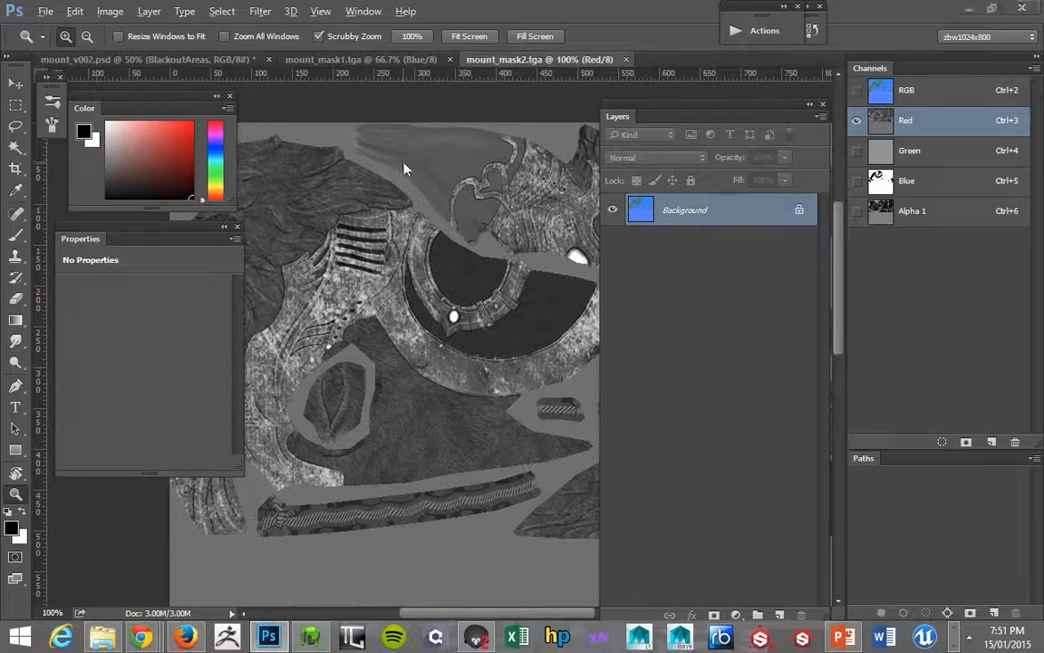
Switch to Marmoset Toolbag and inspect the mount up close with the updated mask.
{"action": "key", "text": "alt+Tab"}
{"action": "left_click_drag", "start_coordinate": [367, 175], "coordinate": [490, 171]}
{"action": "scroll", "coordinate": [535, 269], "scroll_direction": "up", "scroll_amount": 5}
{"action": "key", "text": "alt+Tab"}
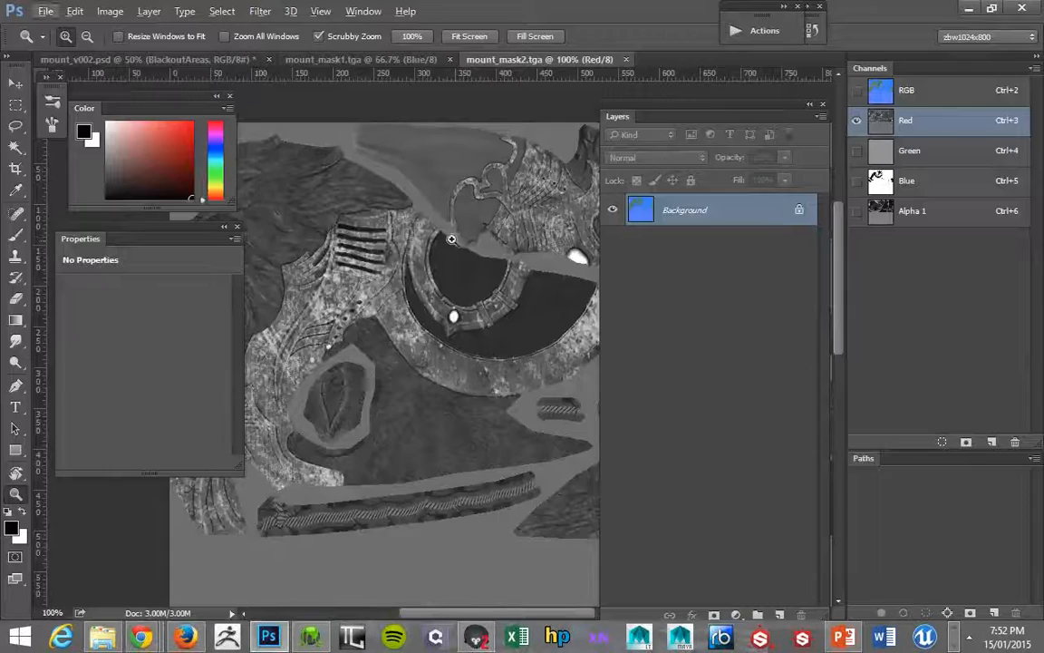
Examine the specular values in the red channel of mount_mask2.tga at several magnifications in Photoshop.
{"action": "left_click", "coordinate": [451, 238], "text": "alt"}
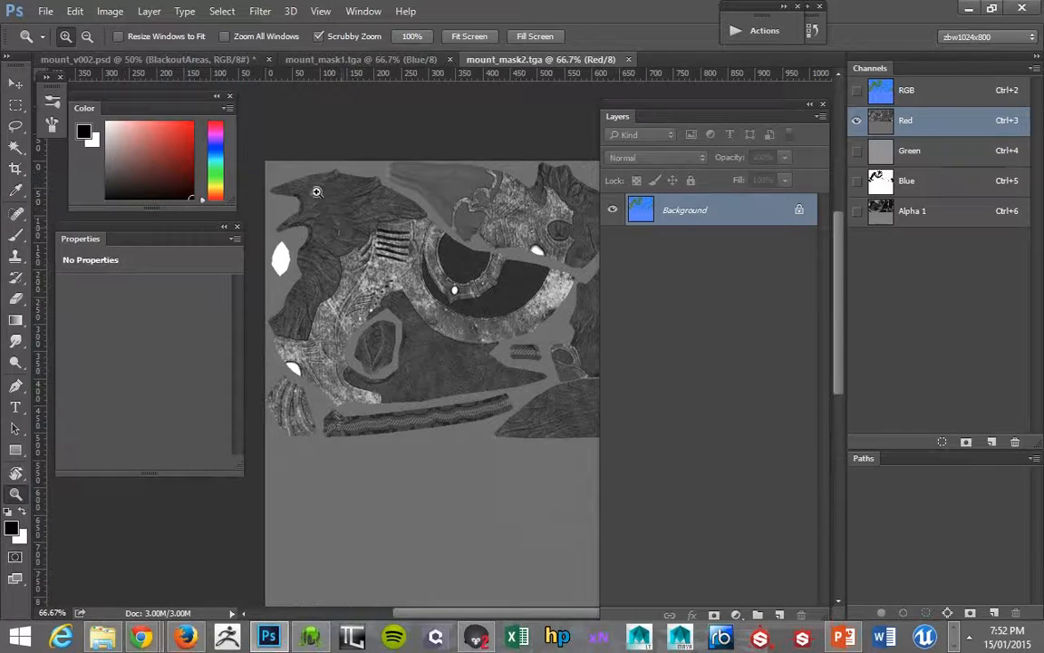
{"action": "left_click", "coordinate": [335, 216], "text": "alt"}
{"action": "left_click", "coordinate": [345, 227]}
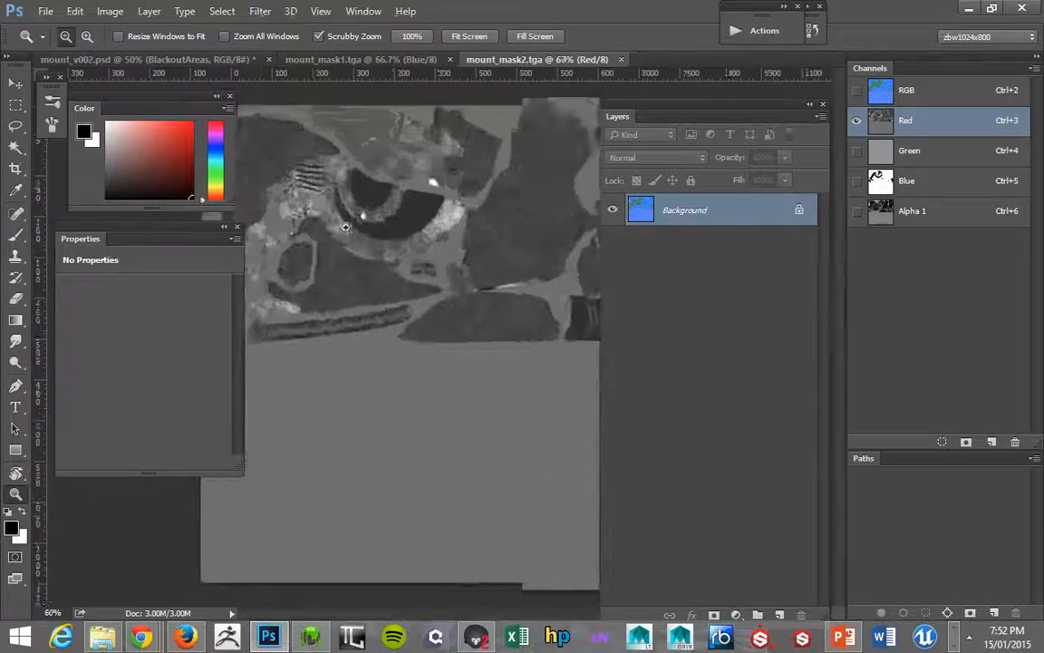
{"action": "left_click", "coordinate": [346, 225]}
{"action": "left_click", "coordinate": [352, 203], "text": "alt"}
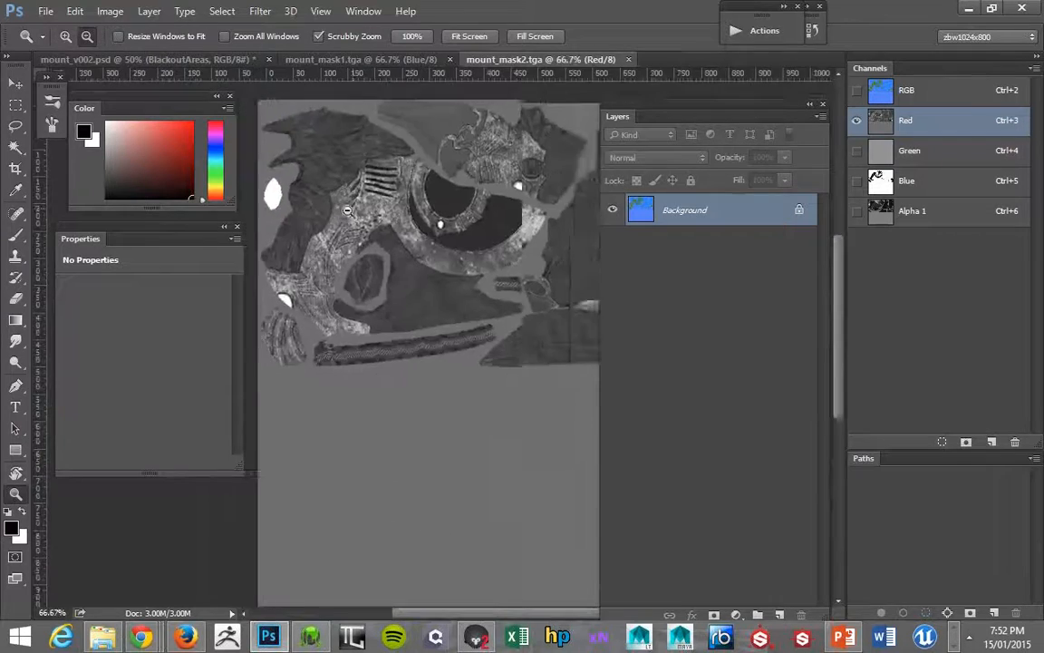
{"action": "left_click", "coordinate": [347, 211], "text": "alt"}
{"action": "left_click", "coordinate": [367, 201]}
{"action": "left_click_drag", "start_coordinate": [303, 210], "coordinate": [367, 203]}
Switch to Marmoset Toolbag and inspect the mount's head, armour and wireframe, hiding and restoring the interface.
{"action": "key", "text": "alt+Tab"}
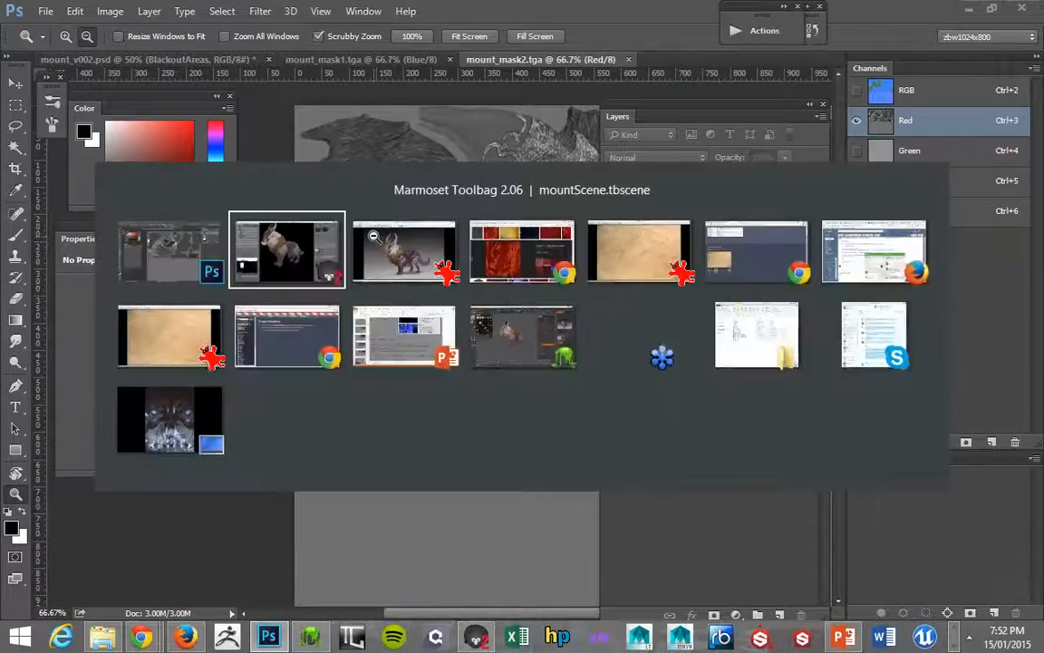
{"action": "key", "text": "ctrl+space"}
{"action": "left_click", "coordinate": [410, 214]}
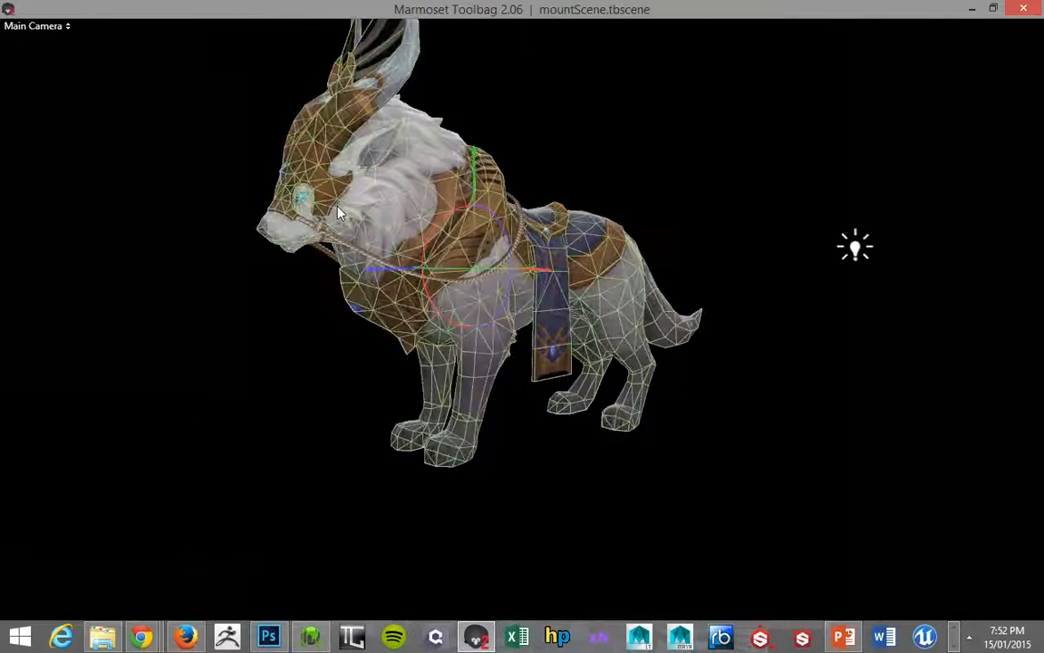
{"action": "key", "text": "ctrl+space"}
{"action": "left_click_drag", "start_coordinate": [319, 272], "coordinate": [338, 306]}
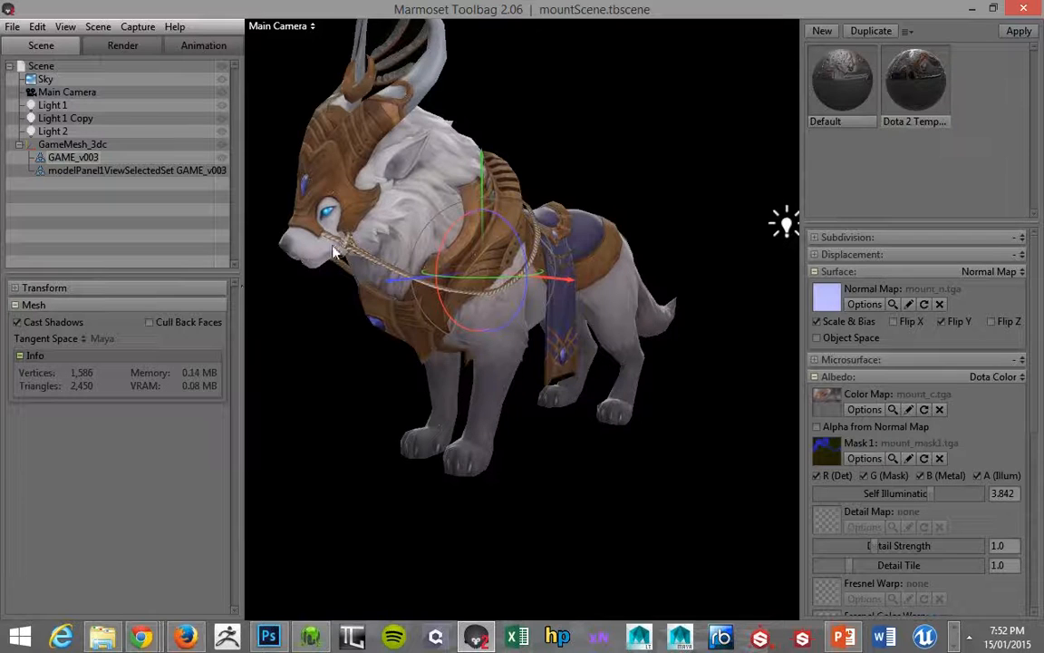
Compare the horn, metal and gem areas of the red channel in Photoshop with the Marmoset preview.
{"action": "key", "text": "alt+Tab"}
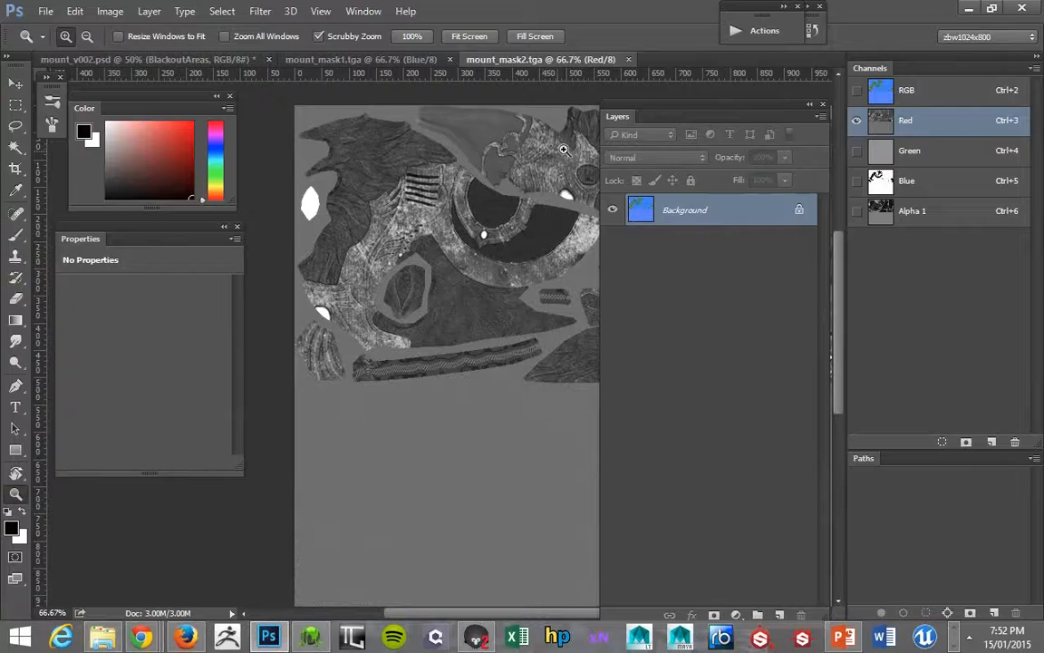
{"action": "left_click_drag", "start_coordinate": [508, 137], "coordinate": [440, 145]}
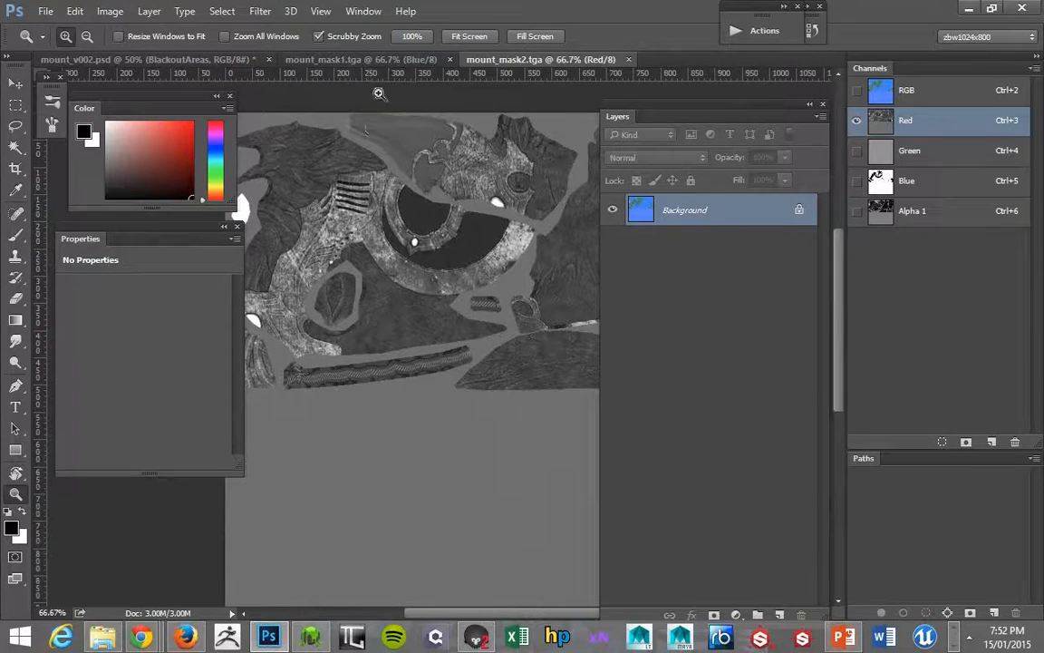
{"action": "key", "text": "alt+Tab"}
{"action": "key", "text": "alt+Tab"}
{"action": "key", "text": "alt+Tab"}
Deselect the mesh and examine the specular response on the mount's horns, fur, metal and velvet from several angles.
{"action": "left_click_drag", "start_coordinate": [587, 245], "coordinate": [519, 233]}
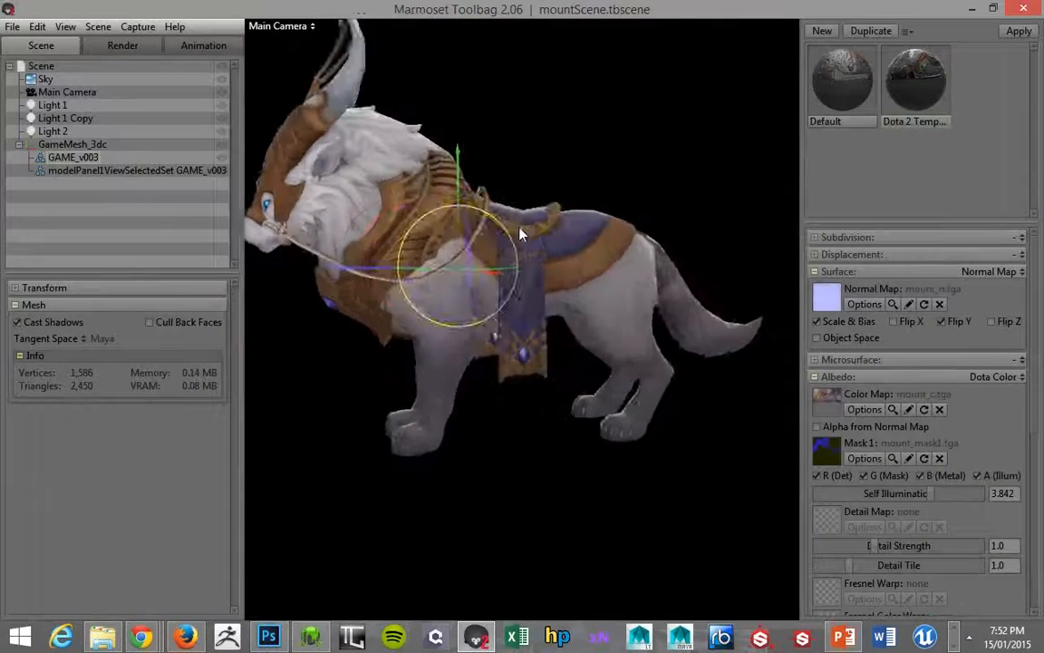
{"action": "scroll", "coordinate": [497, 141], "scroll_direction": "down", "scroll_amount": 4}
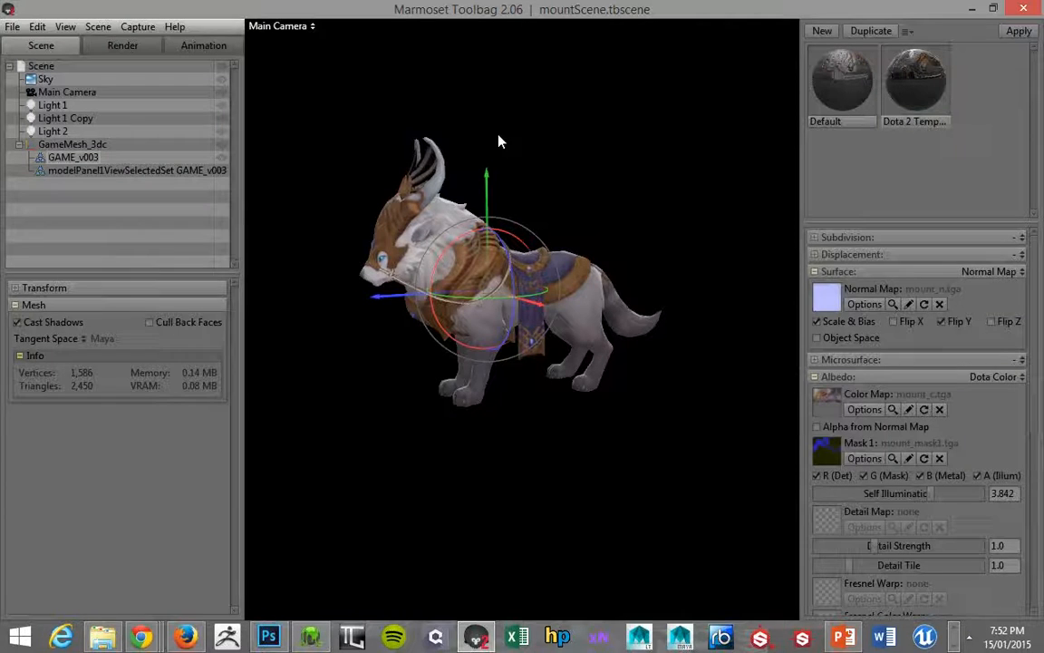
{"action": "left_click_drag", "start_coordinate": [473, 216], "coordinate": [453, 192]}
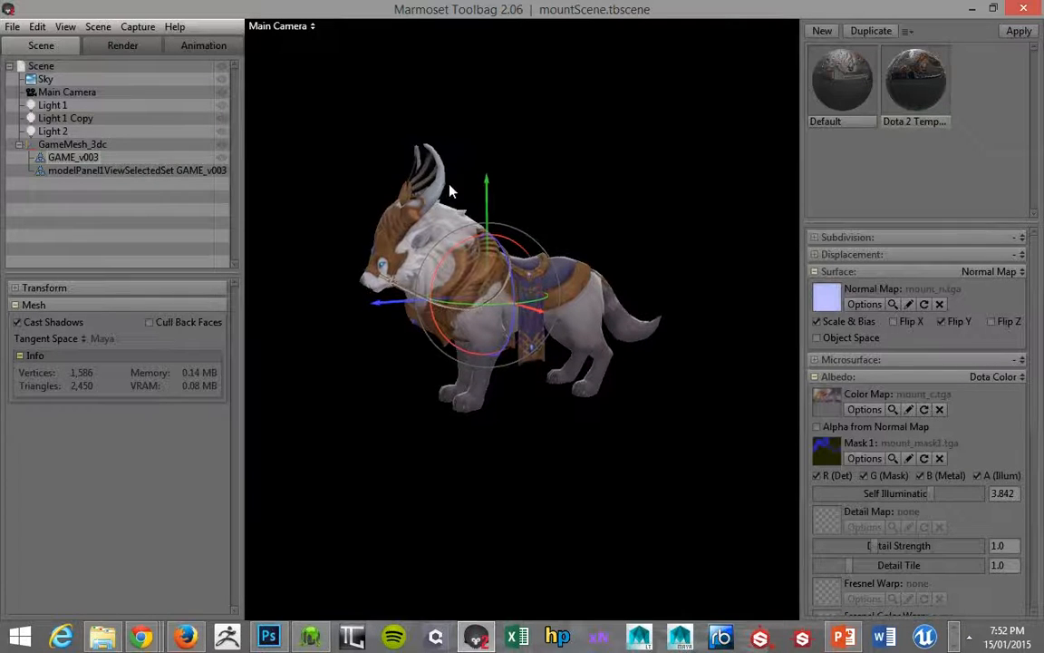
{"action": "left_click", "coordinate": [345, 152]}
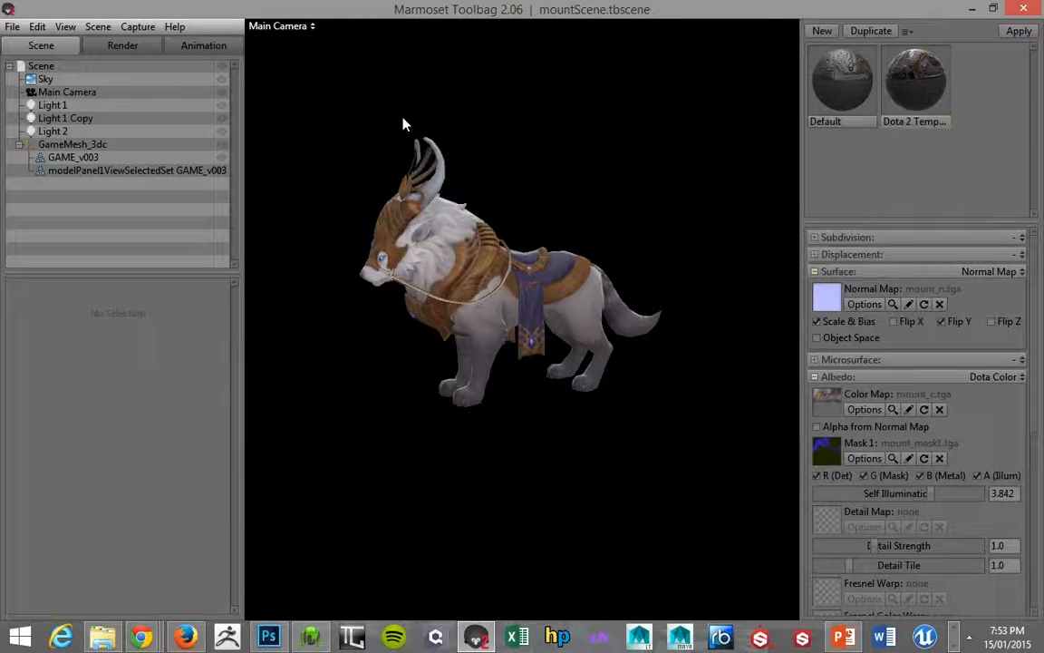
{"action": "left_click_drag", "start_coordinate": [517, 177], "coordinate": [521, 204]}
{"action": "scroll", "coordinate": [526, 207], "scroll_direction": "up", "scroll_amount": 2}
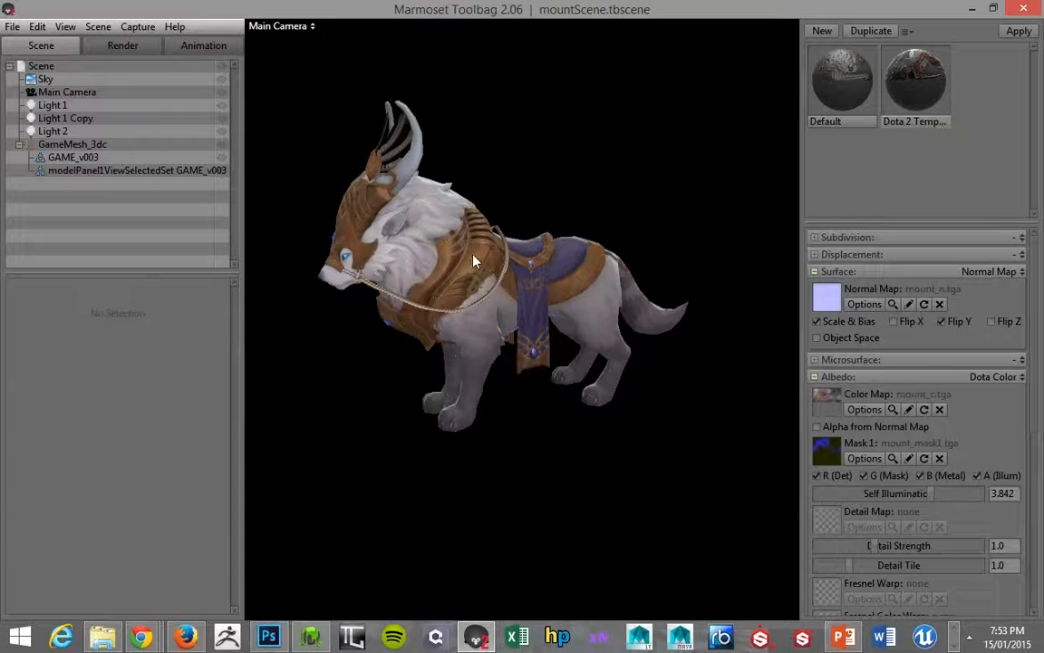
{"action": "left_click_drag", "start_coordinate": [444, 299], "coordinate": [562, 307]}
{"action": "left_click_drag", "start_coordinate": [433, 168], "coordinate": [478, 191]}
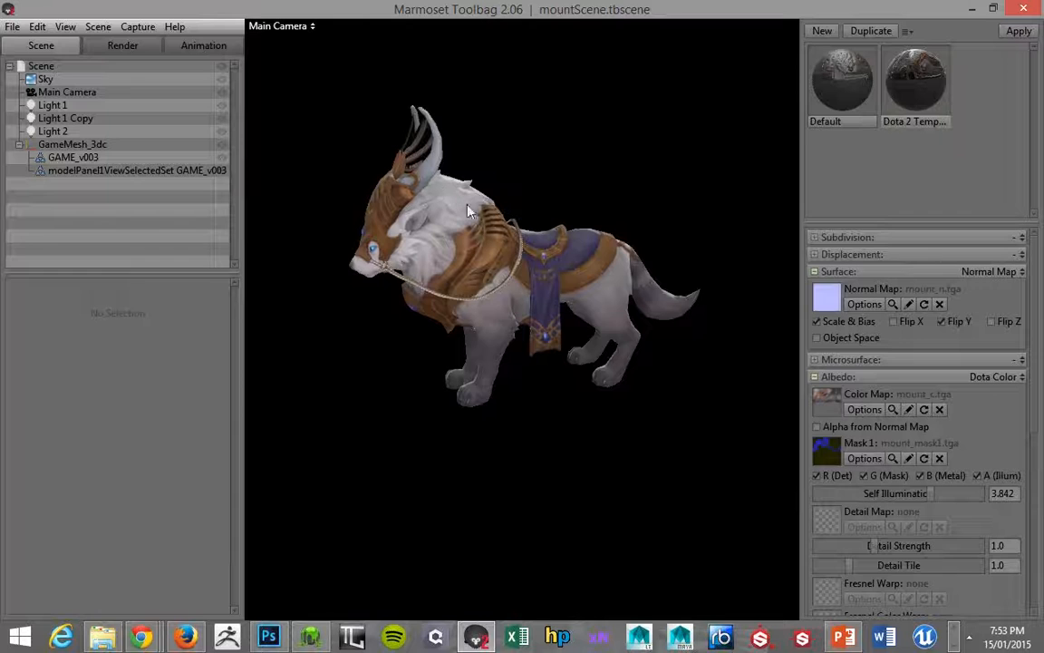
Examine how the light catches the mount's side, saddle cloth and armour in the Marmoset preview.
{"action": "left_click_drag", "start_coordinate": [491, 214], "coordinate": [490, 301]}
{"action": "left_click_drag", "start_coordinate": [605, 292], "coordinate": [592, 199]}
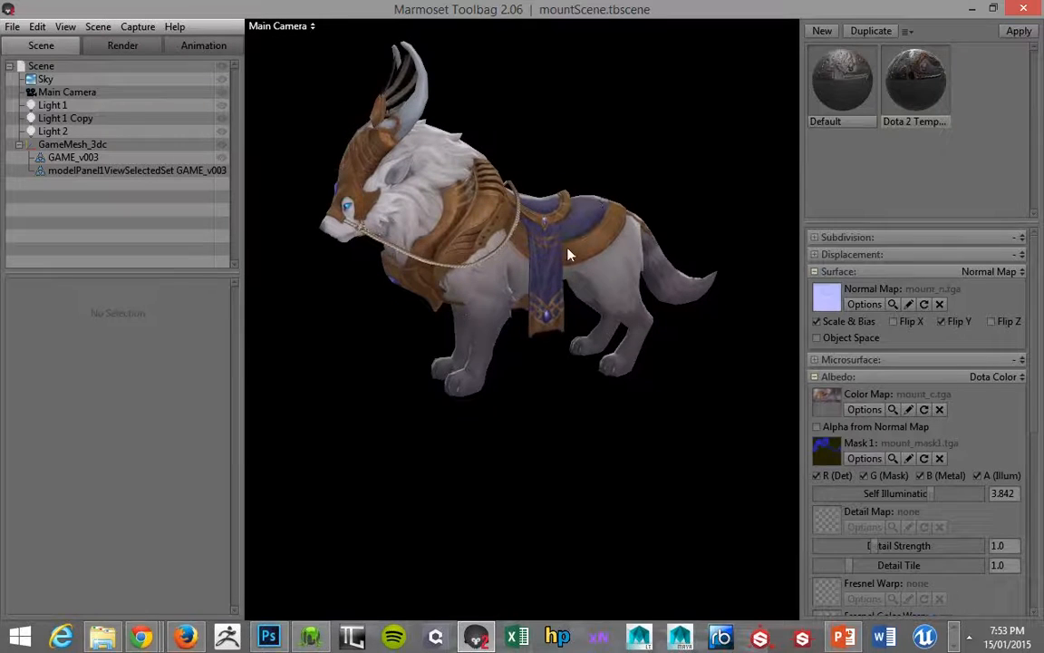
{"action": "left_click_drag", "start_coordinate": [524, 247], "coordinate": [544, 314]}
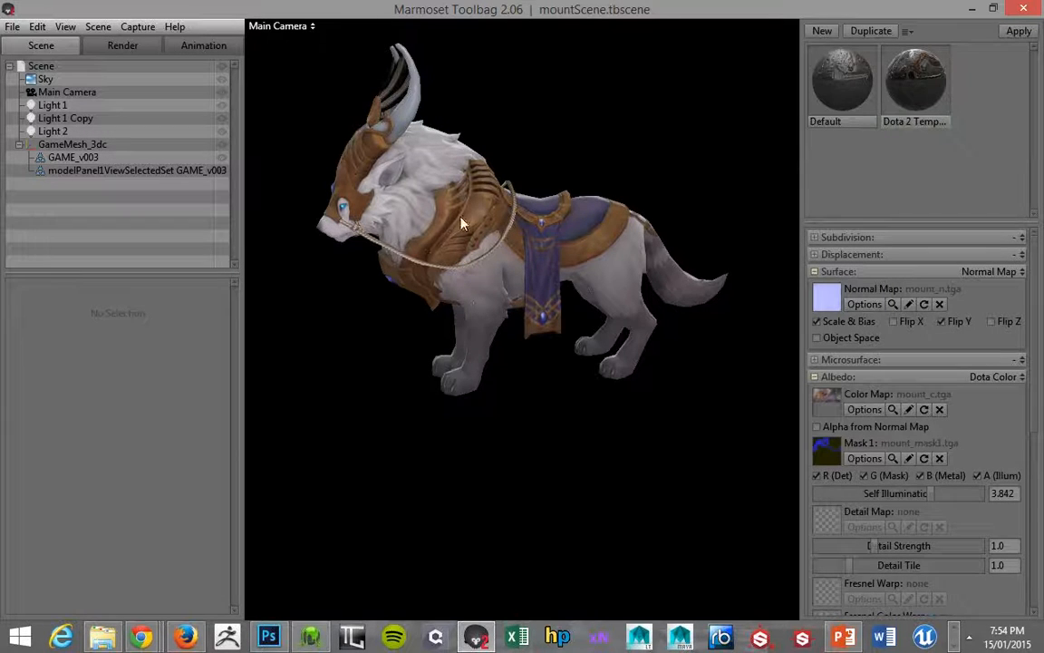
{"action": "left_click_drag", "start_coordinate": [545, 159], "coordinate": [428, 227]}
{"action": "left_click_drag", "start_coordinate": [518, 178], "coordinate": [483, 186]}
{"action": "scroll", "coordinate": [527, 208], "scroll_direction": "up", "scroll_amount": 3}
{"action": "scroll", "coordinate": [528, 210], "scroll_direction": "down", "scroll_amount": 3}
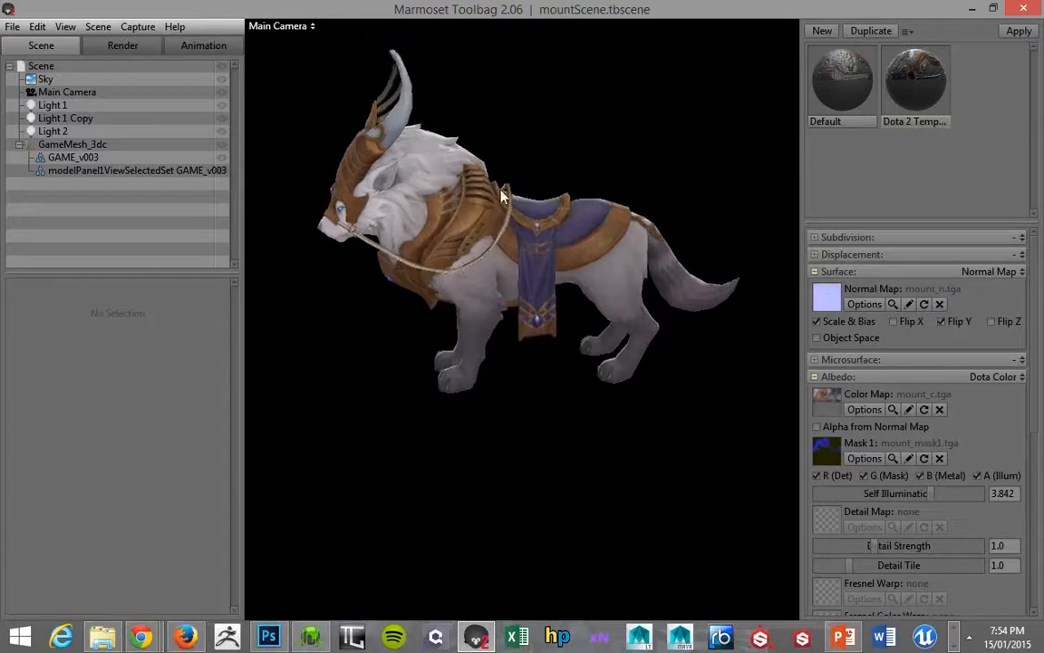
{"action": "left_click_drag", "start_coordinate": [608, 269], "coordinate": [497, 238]}
{"action": "scroll", "coordinate": [544, 207], "scroll_direction": "up", "scroll_amount": 3}
Switch to Photoshop, inspect the red channel of mount_mask2.tga, and move the Layers panel aside to uncover more of the image.
{"action": "key", "text": "alt+Tab"}
{"action": "left_click", "coordinate": [480, 247], "text": "alt"}
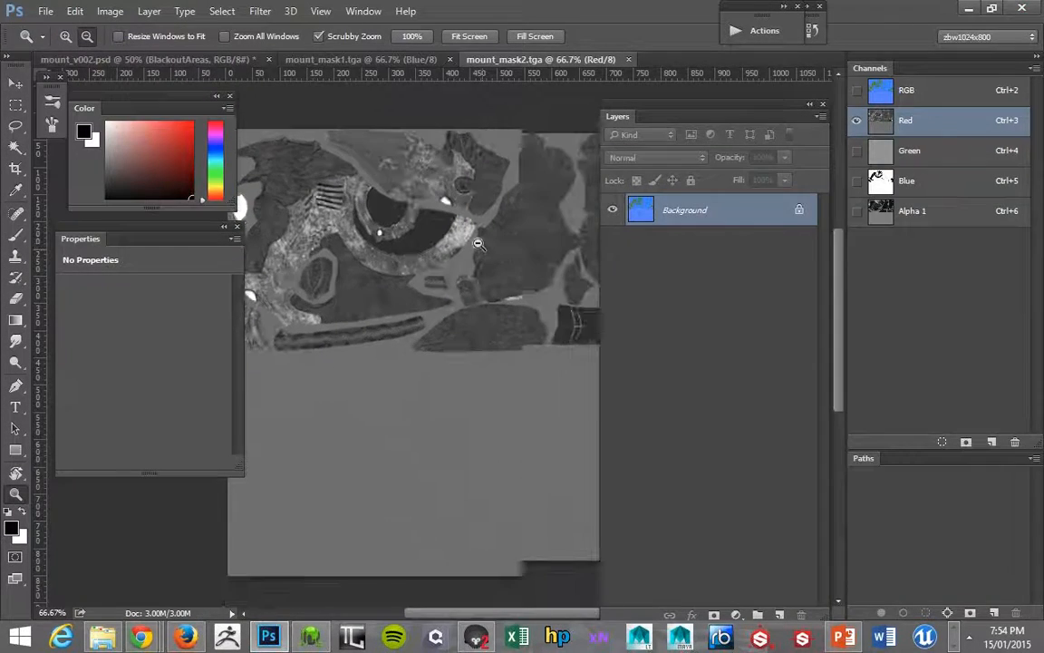
{"action": "left_click", "coordinate": [450, 263]}
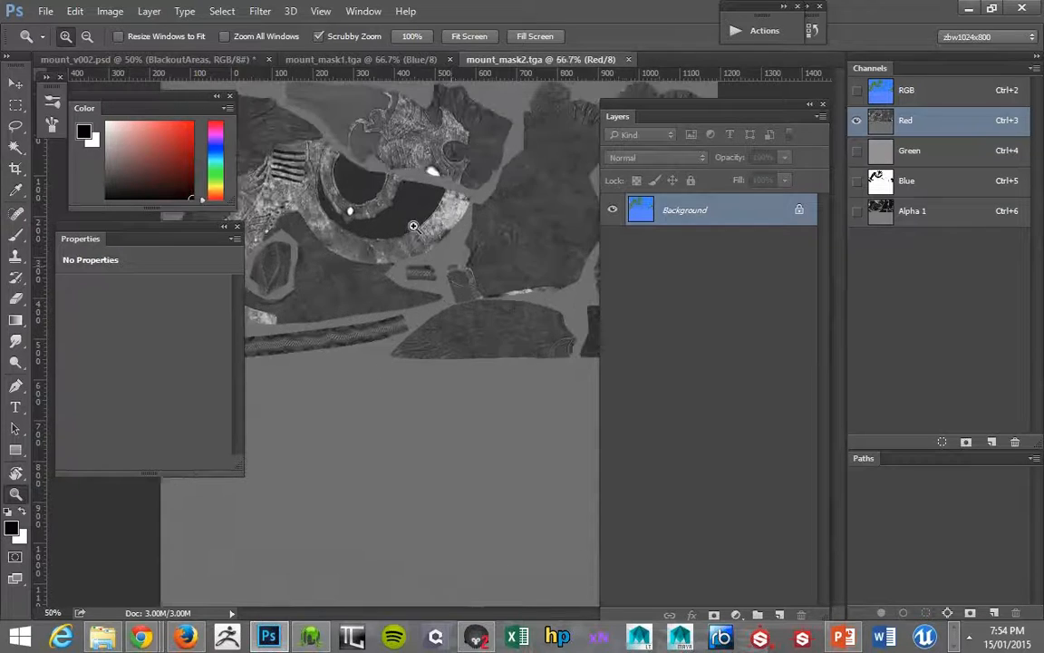
{"action": "left_click_drag", "start_coordinate": [630, 111], "coordinate": [702, 112]}
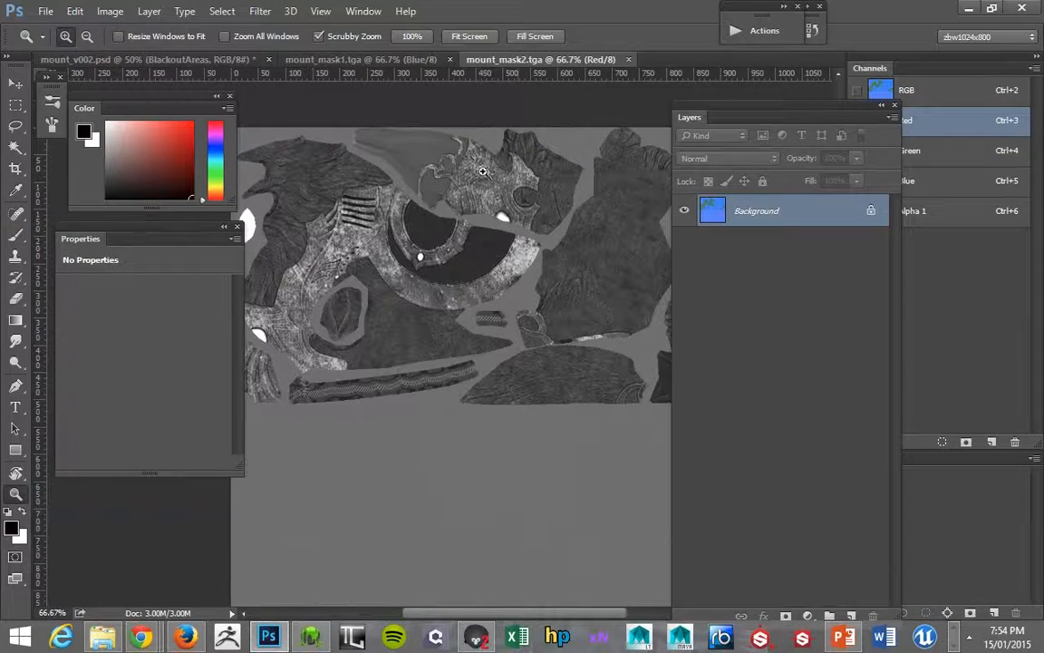
In mount_v002.psd, compare the hanging velvet strip with the Marmoset preview and select the Cavity map copy layer.
{"action": "left_click", "coordinate": [225, 60]}
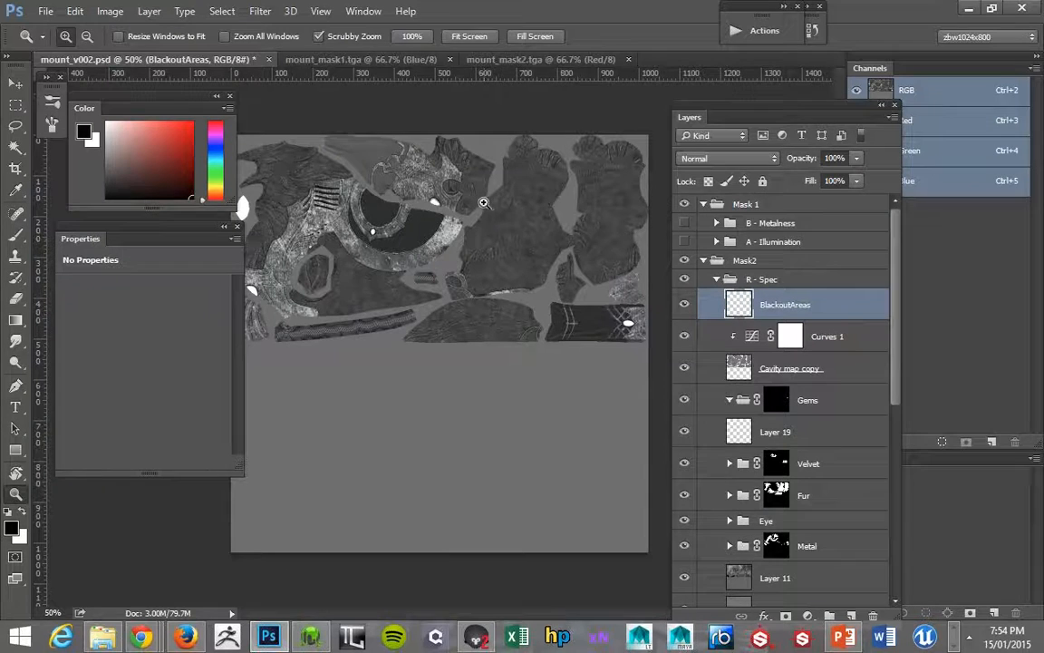
{"action": "left_click", "coordinate": [569, 313]}
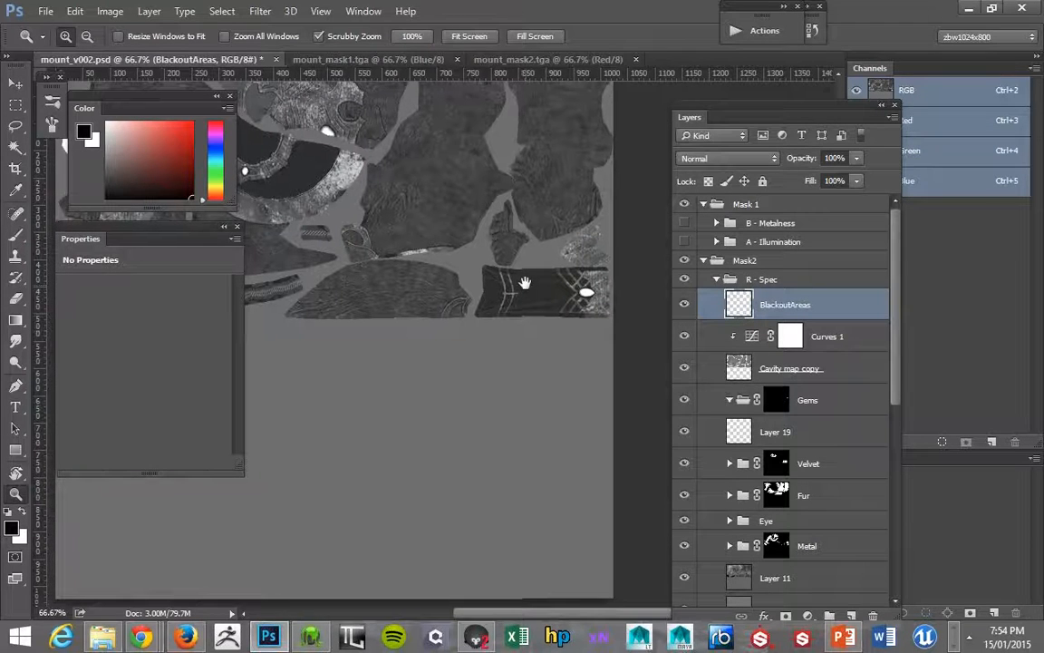
{"action": "left_click", "coordinate": [523, 282]}
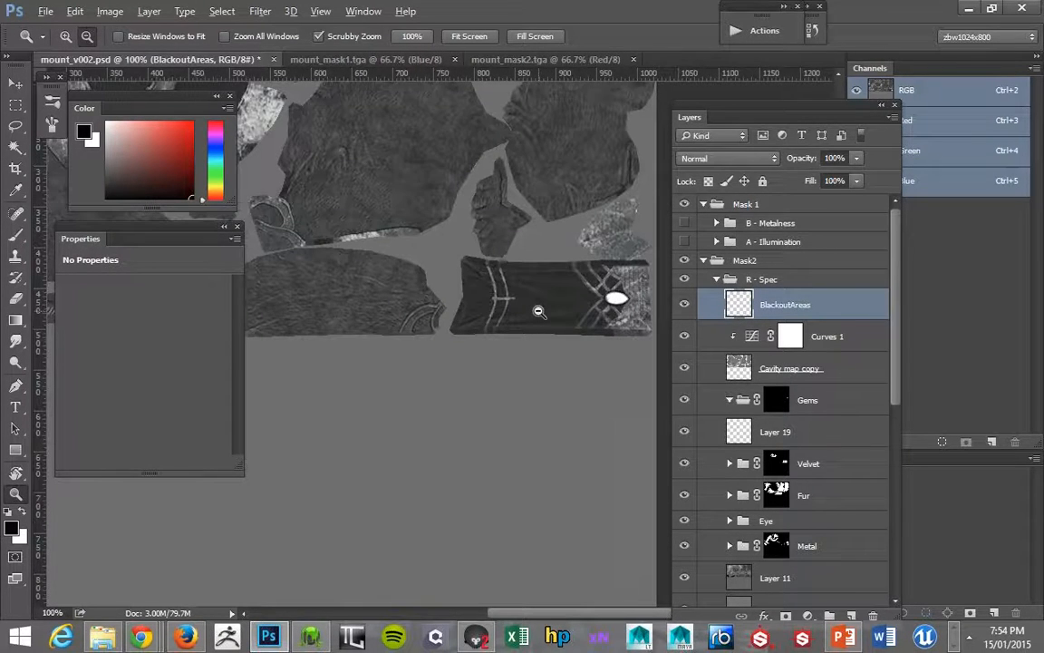
{"action": "left_click", "coordinate": [539, 311], "text": "alt"}
{"action": "key", "text": "alt+Tab"}
{"action": "left_click_drag", "start_coordinate": [515, 258], "coordinate": [601, 181]}
{"action": "key", "text": "alt+Tab"}
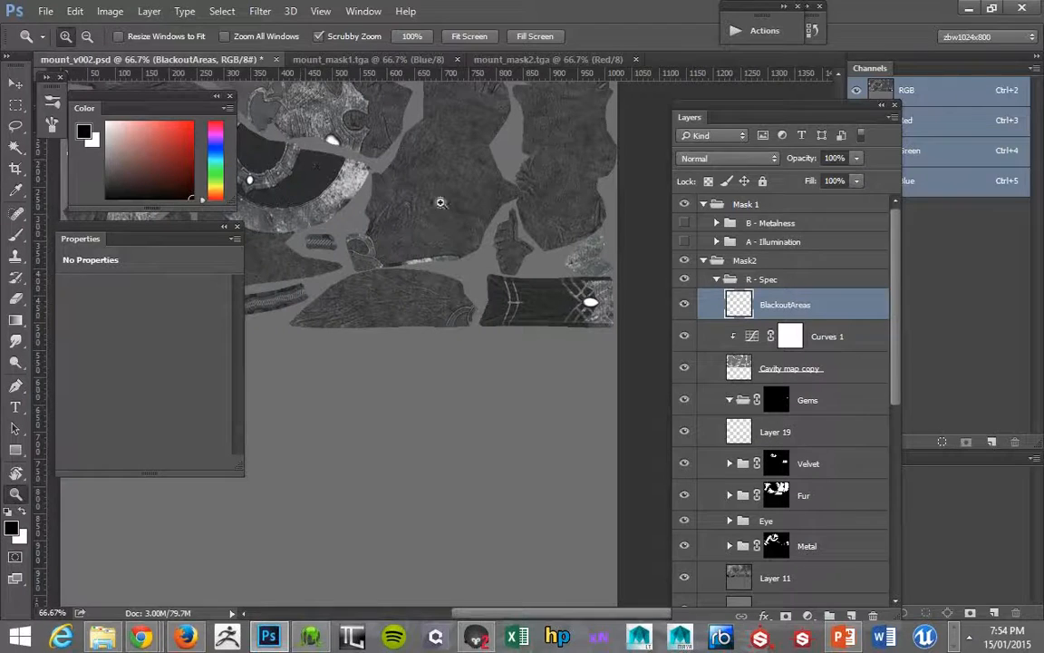
{"action": "left_click", "coordinate": [749, 368]}
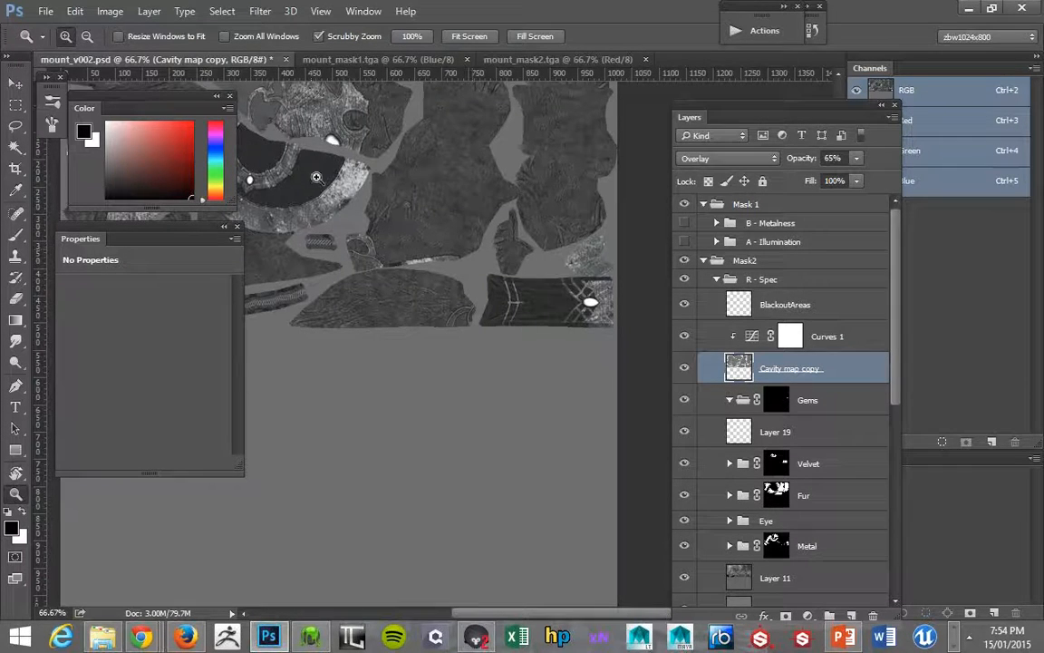
Switch to Marmoset Toolbag and inspect the specular response of the purple velvet saddle and hanging cloth up close.
{"action": "key", "text": "alt+Tab"}
{"action": "scroll", "coordinate": [350, 209], "scroll_direction": "down", "scroll_amount": 5}
{"action": "scroll", "coordinate": [353, 196], "scroll_direction": "up", "scroll_amount": 3}
{"action": "left_click_drag", "start_coordinate": [362, 203], "coordinate": [322, 150]}
{"action": "scroll", "coordinate": [322, 150], "scroll_direction": "down", "scroll_amount": 3}
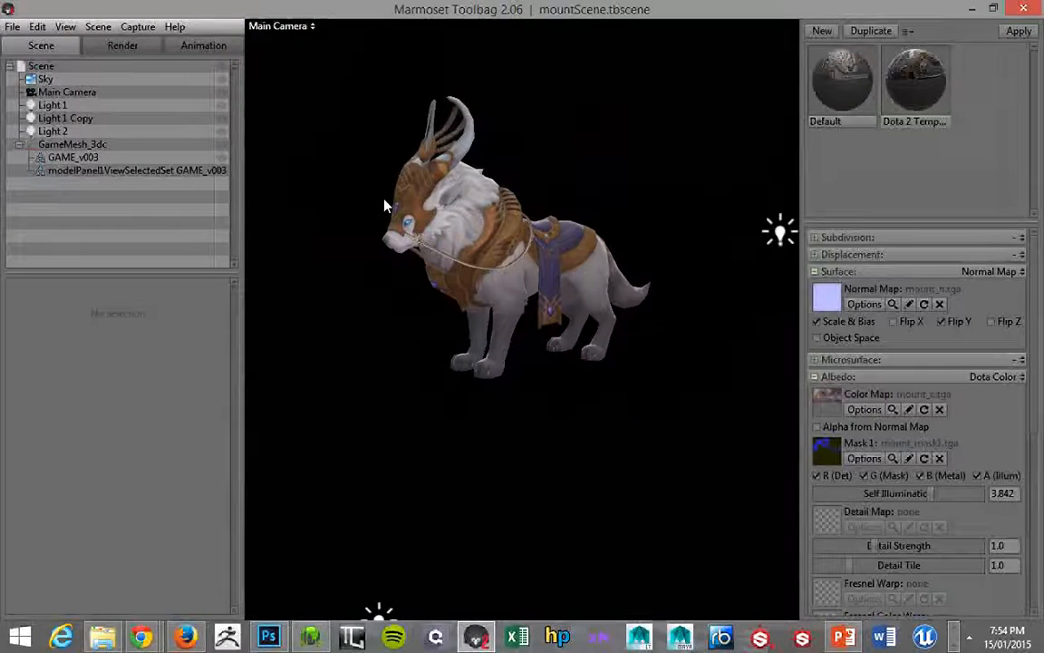
{"action": "left_click_drag", "start_coordinate": [377, 297], "coordinate": [467, 249]}
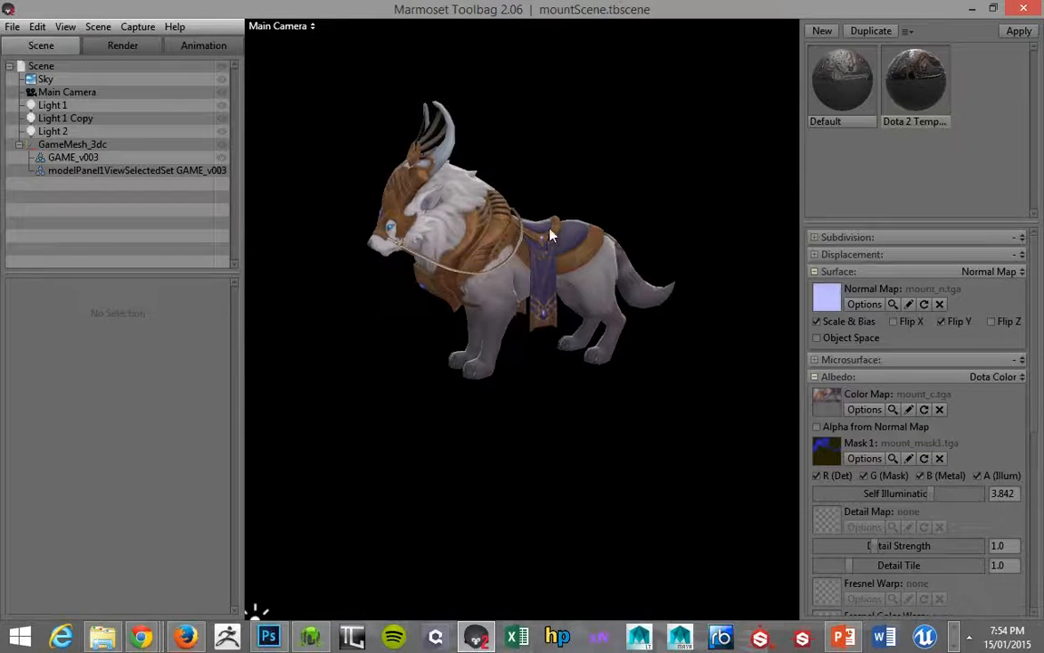
{"action": "scroll", "coordinate": [550, 201], "scroll_direction": "up", "scroll_amount": 3}
{"action": "left_click_drag", "start_coordinate": [566, 233], "coordinate": [541, 251]}
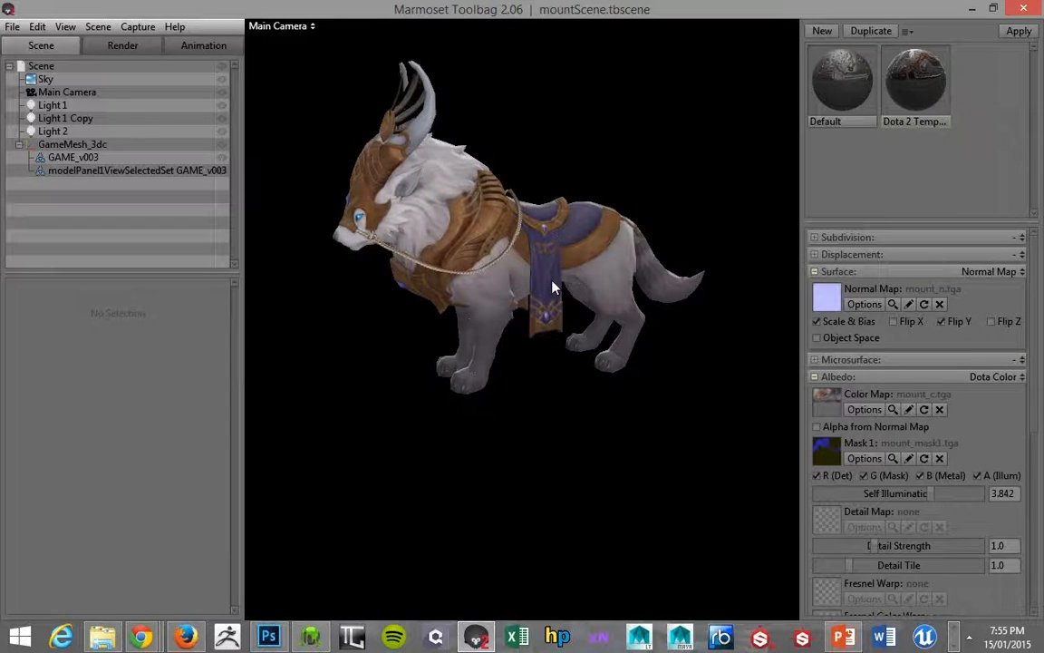
{"action": "left_click_drag", "start_coordinate": [547, 262], "coordinate": [716, 171]}
{"action": "left_click_drag", "start_coordinate": [686, 238], "coordinate": [598, 220]}
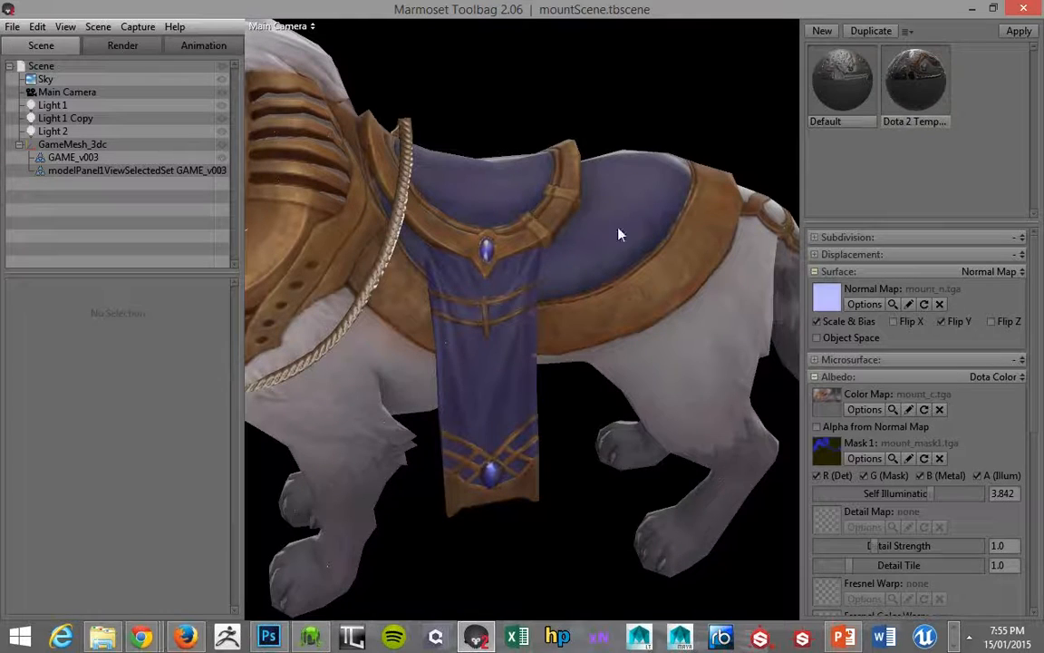
{"action": "left_click_drag", "start_coordinate": [596, 185], "coordinate": [538, 139]}
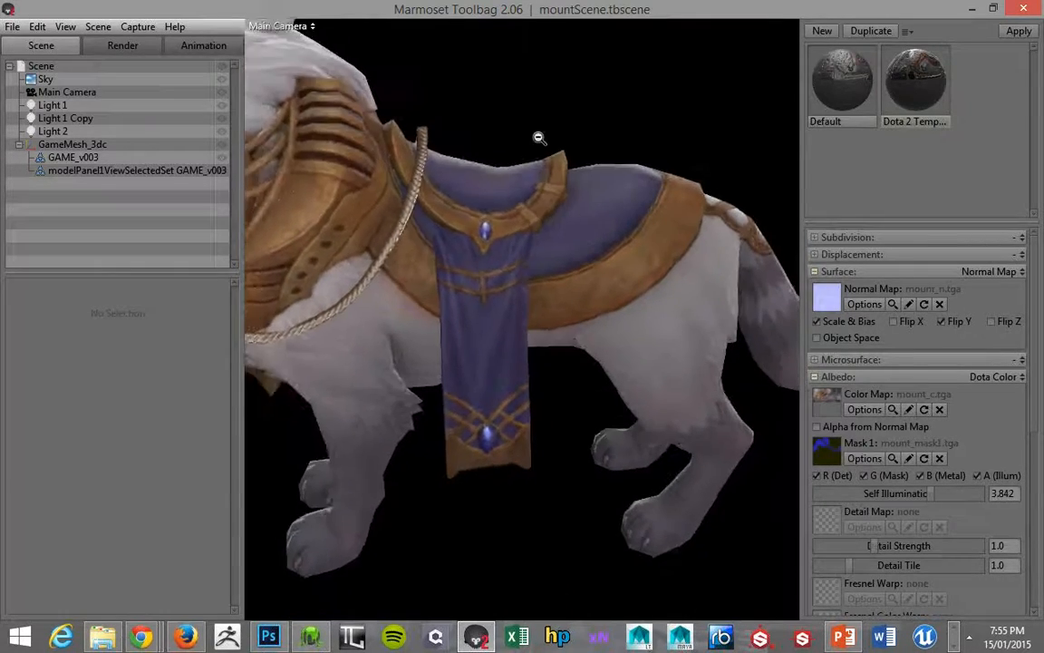
Return to Photoshop, expand the Velvet group inside R - Spec, and select Layer 18.
{"action": "key", "text": "alt+Tab"}
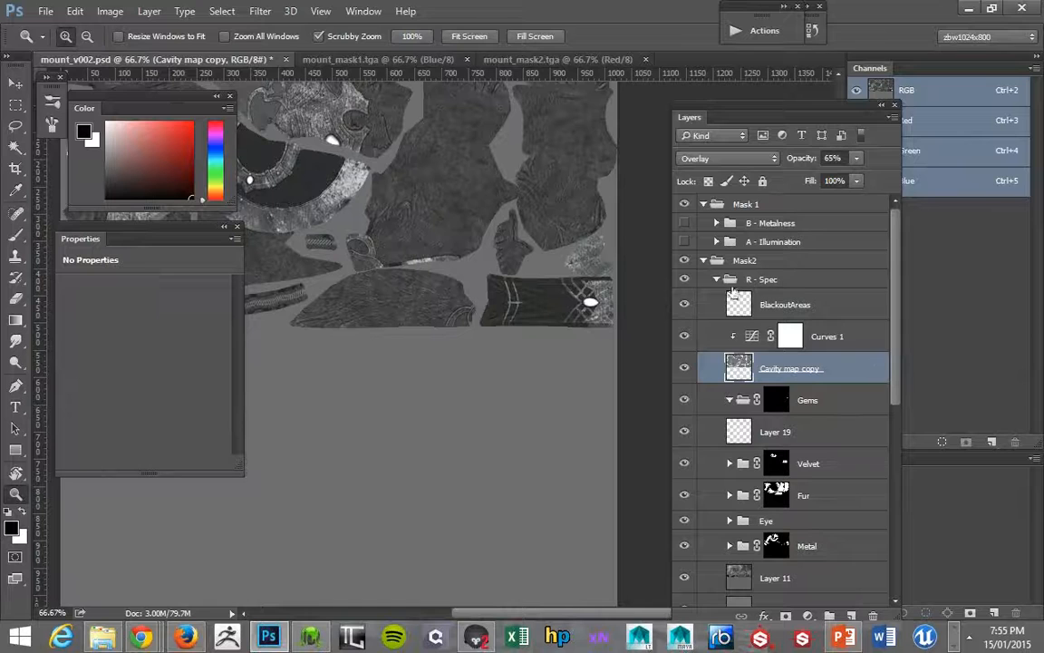
{"action": "left_click", "coordinate": [717, 280]}
{"action": "left_click", "coordinate": [717, 280]}
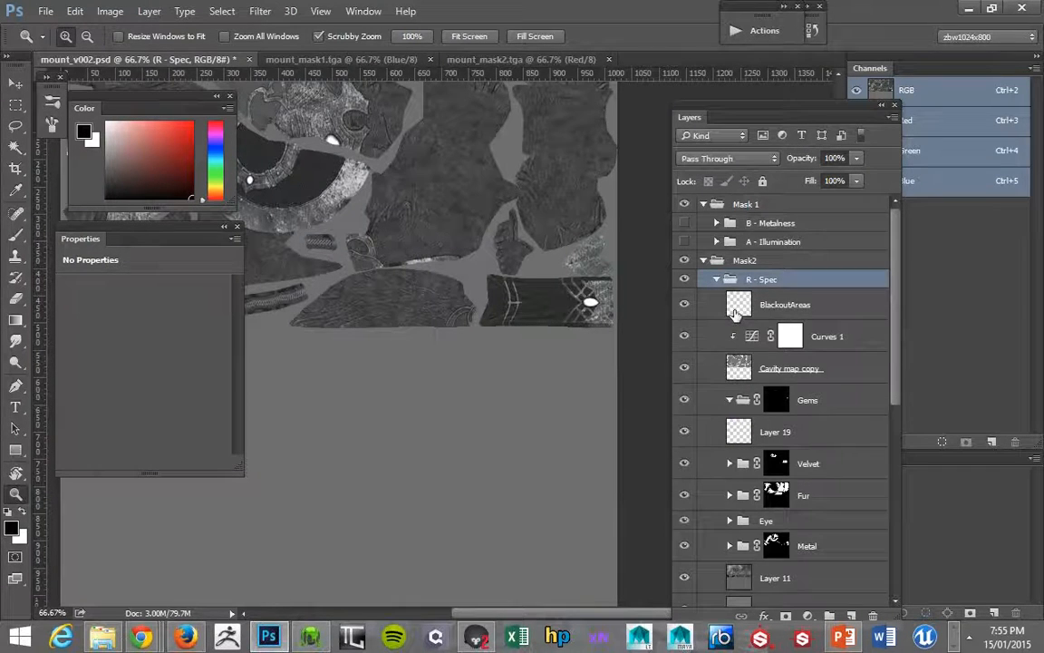
{"action": "scroll", "coordinate": [801, 317], "scroll_direction": "down", "scroll_amount": 4}
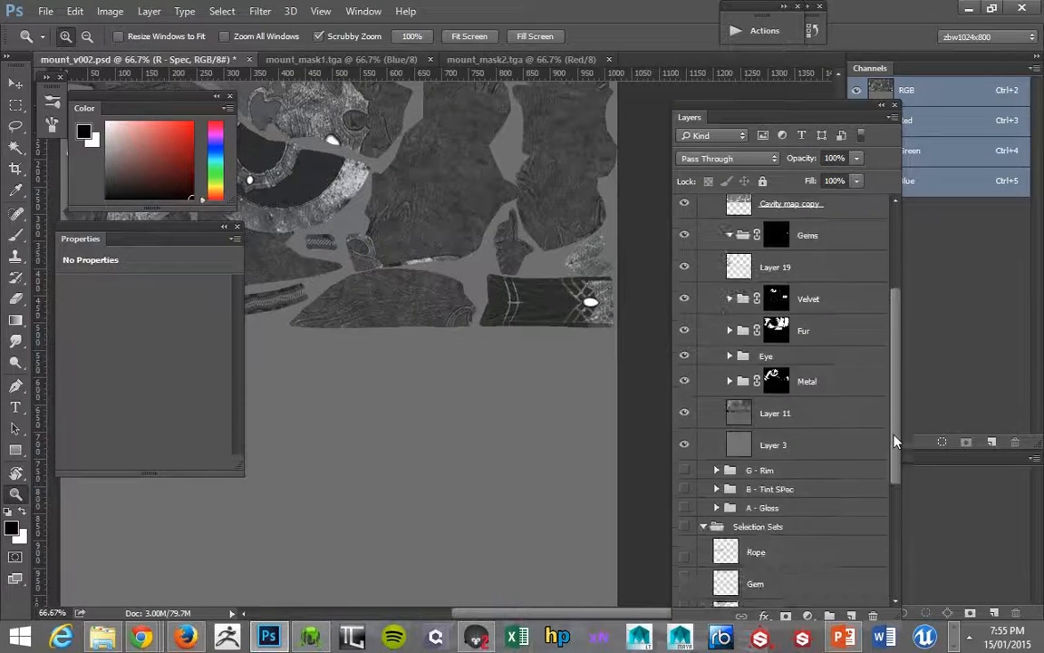
{"action": "left_click", "coordinate": [730, 298]}
{"action": "left_click", "coordinate": [752, 393]}
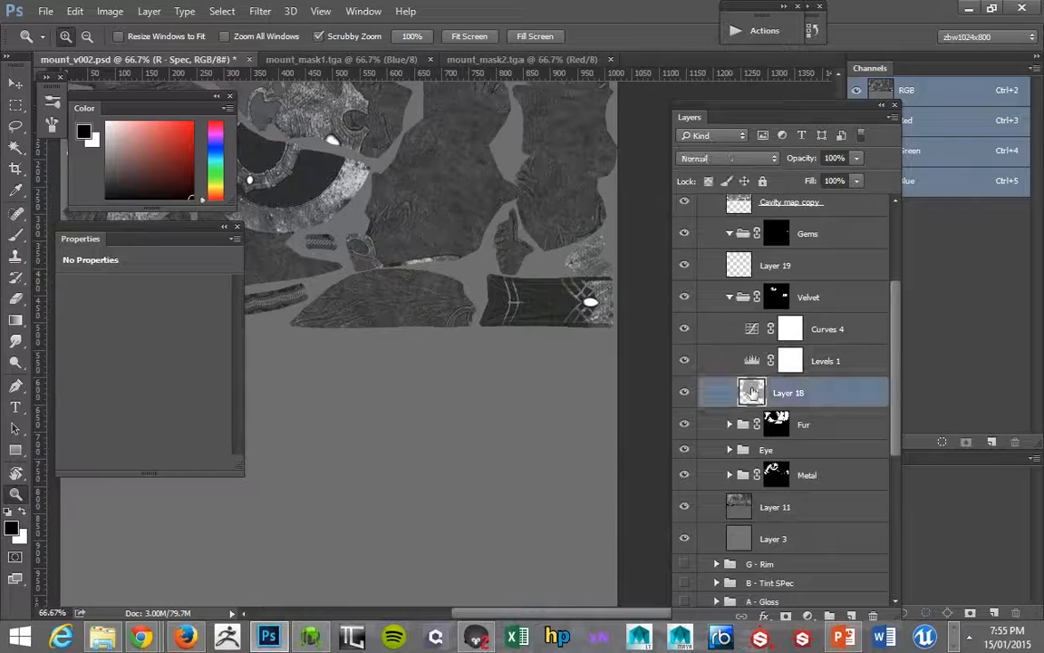
{"action": "left_click", "coordinate": [855, 158]}
{"action": "left_click_drag", "start_coordinate": [861, 181], "coordinate": [884, 190]}
{"action": "left_click", "coordinate": [772, 388]}
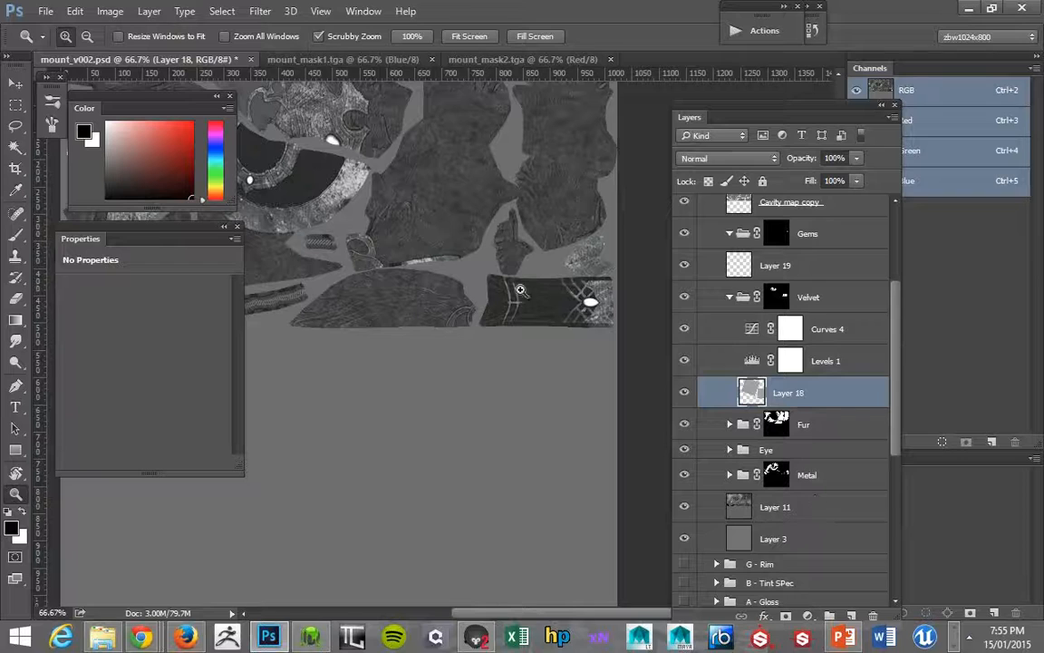
Activate the Brush tool and sample the dark grey of the crescent-shaped velvet piece as the painting colour.
{"action": "key", "text": "b"}
{"action": "left_click", "coordinate": [316, 186], "text": "alt"}
{"action": "left_click_drag", "start_coordinate": [354, 175], "coordinate": [477, 215]}
{"action": "key", "text": "z"}
{"action": "left_click", "coordinate": [367, 212]}
{"action": "key", "text": "b"}
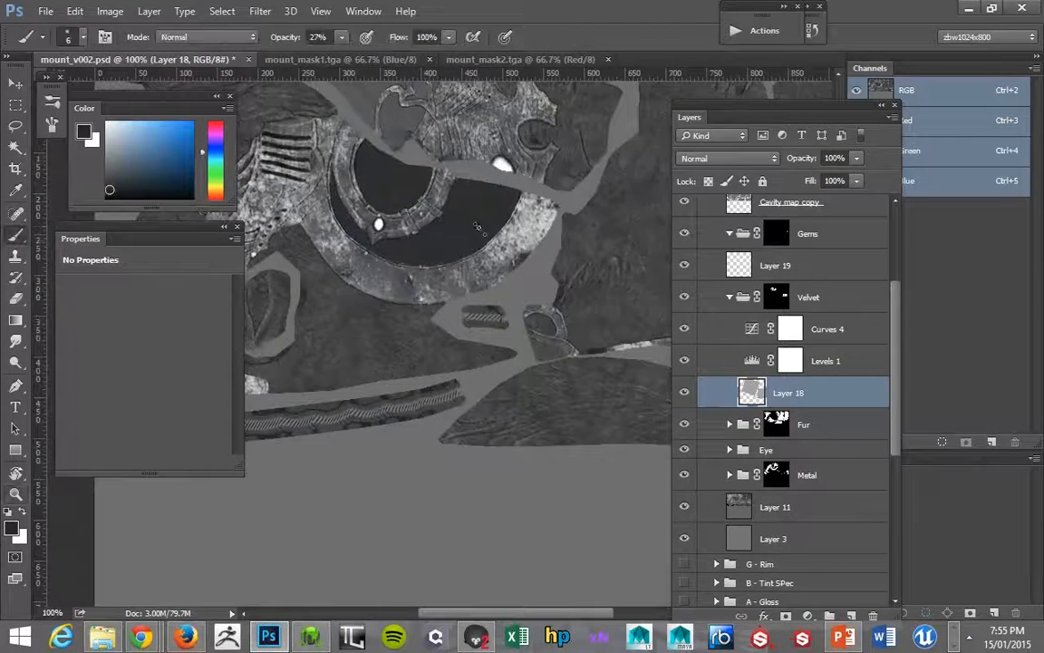
Choose the speckled 175 px brush tip and reduce its size to 60 px.
{"action": "right_click", "coordinate": [470, 360]}
{"action": "left_click_drag", "start_coordinate": [858, 569], "coordinate": [850, 468]}
{"action": "left_click", "coordinate": [780, 502]}
{"action": "key", "text": "Return"}
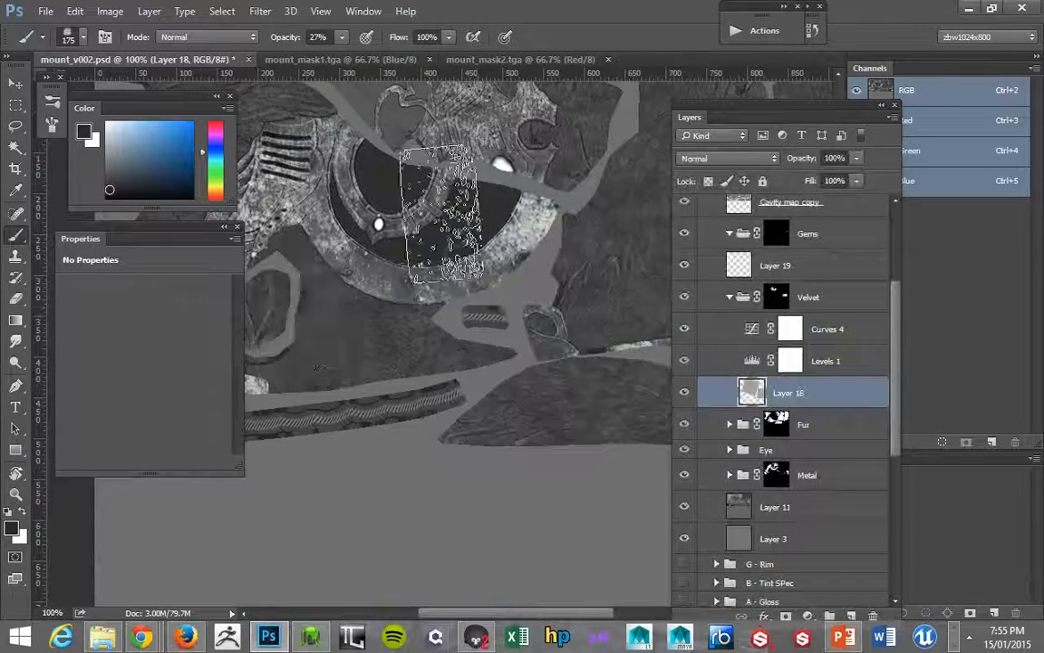
{"action": "key", "text": "bracketleft"}
{"action": "key", "text": "bracketleft"}
{"action": "key", "text": "bracketleft"}
{"action": "key", "text": "bracketleft"}
{"action": "key", "text": "bracketleft"}
{"action": "key", "text": "bracketleft"}
{"action": "key", "text": "bracketleft"}
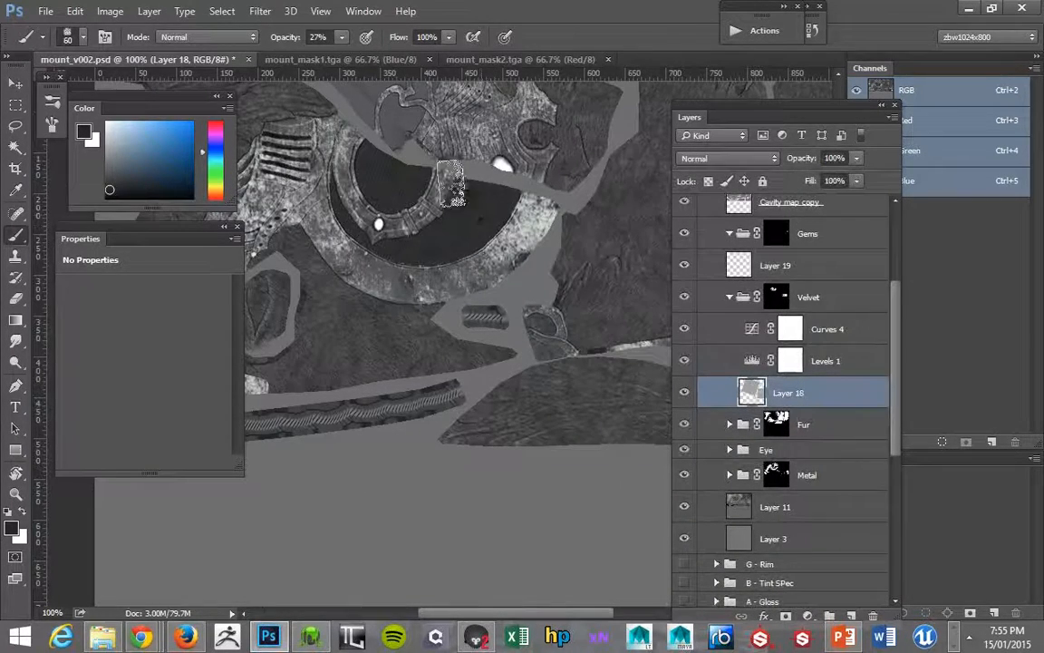
Choose the cloud-shaped 771 px brush tip, set its size to 40 px, and paint over the velvet crescent.
{"action": "right_click", "coordinate": [452, 194]}
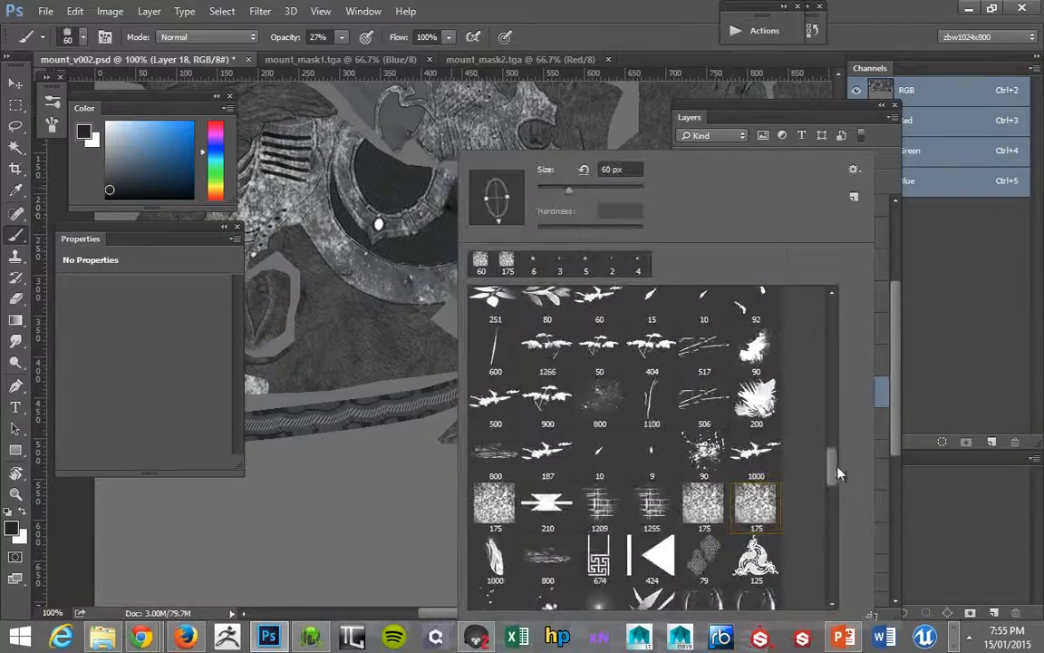
{"action": "left_click_drag", "start_coordinate": [838, 471], "coordinate": [837, 452]}
{"action": "double_click", "coordinate": [490, 524]}
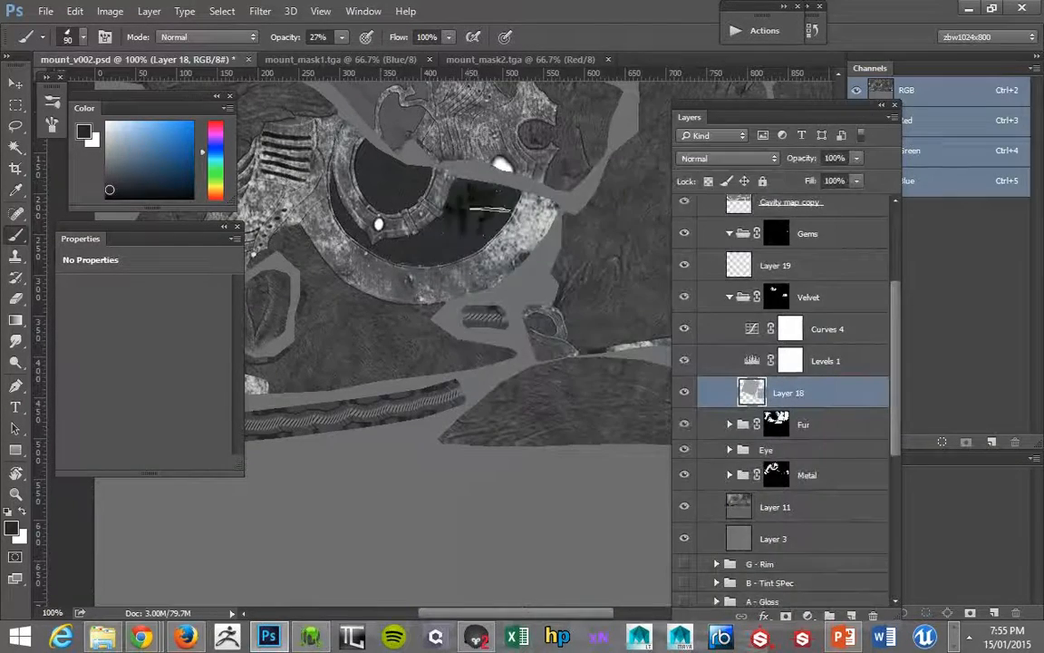
{"action": "right_click", "coordinate": [451, 192]}
{"action": "left_click_drag", "start_coordinate": [852, 457], "coordinate": [851, 399]}
{"action": "left_click", "coordinate": [673, 504]}
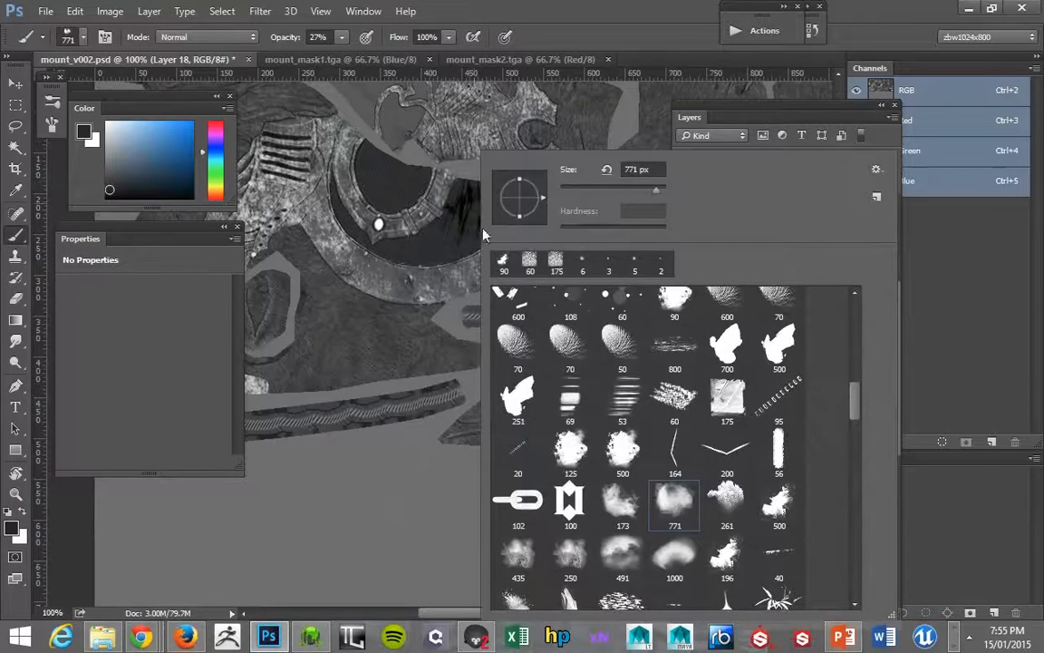
{"action": "left_click", "coordinate": [637, 169]}
{"action": "type", "text": "40"}
{"action": "key", "text": "Return"}
{"action": "mouse_move", "coordinate": [458, 190]}
{"action": "left_mouse_down"}
{"action": "mouse_move", "coordinate": [455, 245]}
{"action": "mouse_move", "coordinate": [383, 193]}
{"action": "mouse_move", "coordinate": [383, 157]}
{"action": "mouse_move", "coordinate": [415, 243]}
{"action": "mouse_move", "coordinate": [445, 243]}
{"action": "left_mouse_up"}
{"action": "left_click", "coordinate": [411, 249], "text": "alt"}
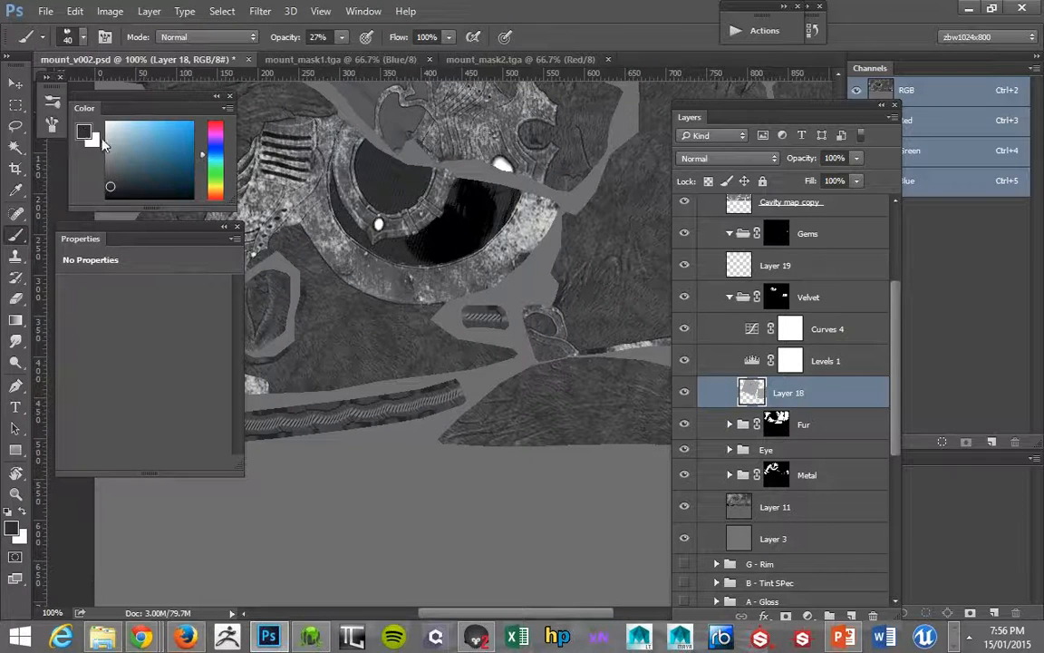
Merge the Curves 4 and Levels 1 adjustments with Layer 18 in the Velvet group.
{"action": "double_click", "coordinate": [751, 390]}
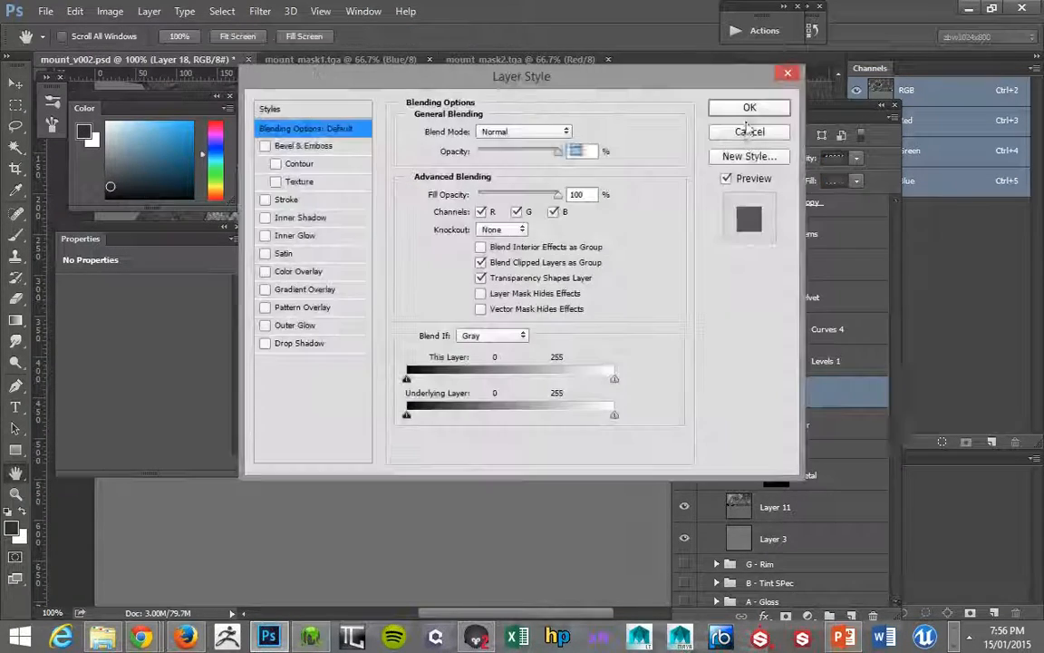
{"action": "key", "text": "Escape"}
{"action": "left_click", "coordinate": [829, 334]}
{"action": "left_click", "coordinate": [834, 355], "text": "shift"}
{"action": "left_click", "coordinate": [810, 392], "text": "shift"}
{"action": "key", "text": "ctrl+e"}
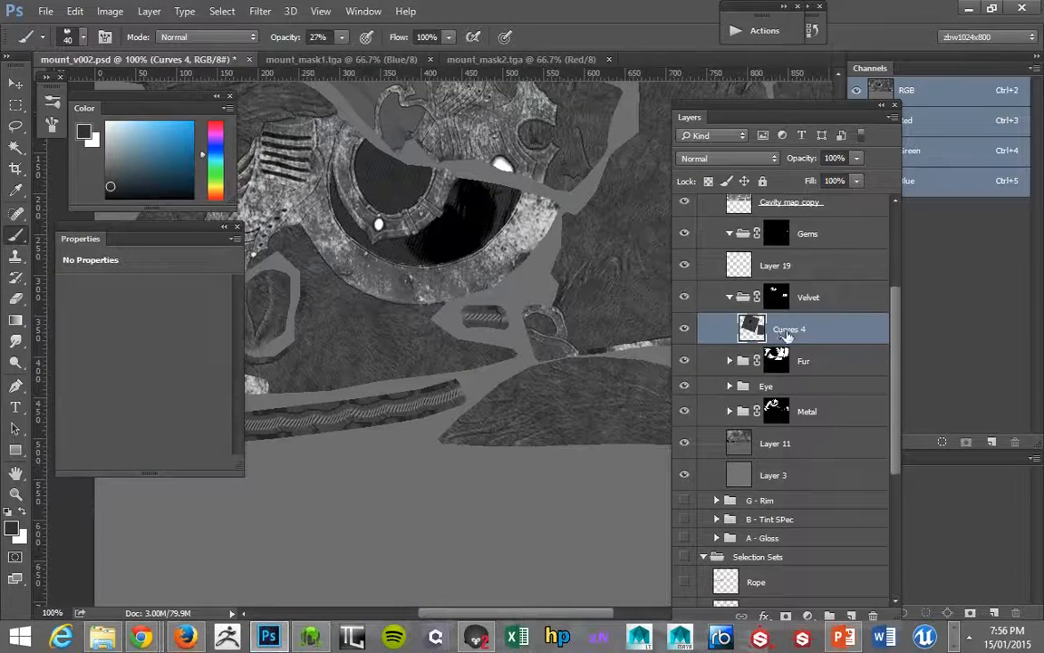
Cover the merged velvet layer with a uniform dark grey and brush soft tonal variation over the velvet crescent.
{"action": "key", "text": "alt"}
{"action": "mouse_move", "coordinate": [413, 241]}
{"action": "left_mouse_down"}
{"action": "mouse_move", "coordinate": [457, 247]}
{"action": "mouse_move", "coordinate": [413, 211]}
{"action": "mouse_move", "coordinate": [406, 165]}
{"action": "mouse_move", "coordinate": [480, 234]}
{"action": "mouse_move", "coordinate": [510, 214]}
{"action": "mouse_move", "coordinate": [503, 192]}
{"action": "mouse_move", "coordinate": [484, 215]}
{"action": "mouse_move", "coordinate": [490, 186]}
{"action": "mouse_move", "coordinate": [469, 171]}
{"action": "mouse_move", "coordinate": [479, 235]}
{"action": "mouse_move", "coordinate": [447, 188]}
{"action": "mouse_move", "coordinate": [430, 258]}
{"action": "mouse_move", "coordinate": [421, 229]}
{"action": "mouse_move", "coordinate": [395, 258]}
{"action": "mouse_move", "coordinate": [397, 249]}
{"action": "mouse_move", "coordinate": [426, 261]}
{"action": "mouse_move", "coordinate": [432, 228]}
{"action": "mouse_move", "coordinate": [465, 219]}
{"action": "mouse_move", "coordinate": [459, 193]}
{"action": "mouse_move", "coordinate": [481, 175]}
{"action": "mouse_move", "coordinate": [435, 244]}
{"action": "mouse_move", "coordinate": [396, 241]}
{"action": "left_mouse_up"}
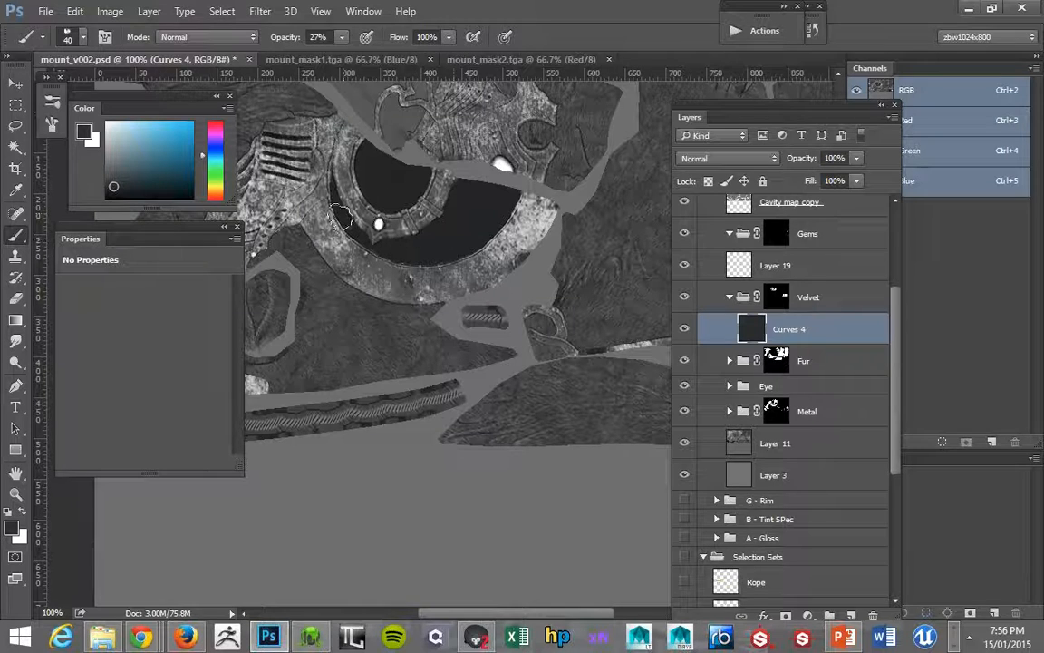
{"action": "left_click_drag", "start_coordinate": [371, 156], "coordinate": [376, 172]}
{"action": "left_click_drag", "start_coordinate": [473, 231], "coordinate": [401, 263]}
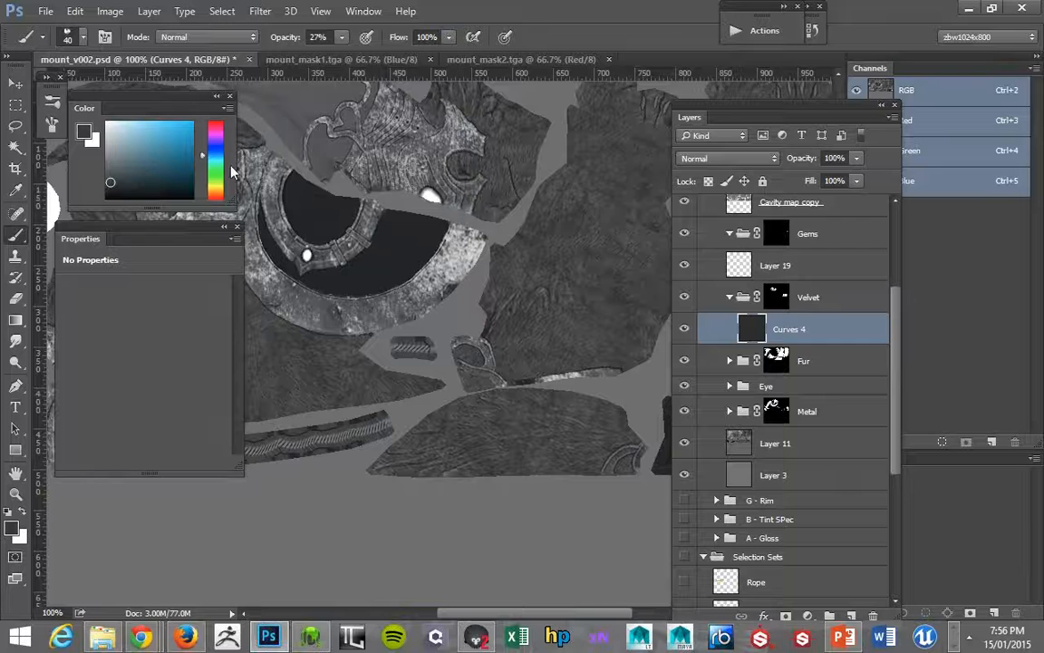
{"action": "mouse_move", "coordinate": [336, 230]}
{"action": "left_mouse_down"}
{"action": "mouse_move", "coordinate": [417, 220]}
{"action": "mouse_move", "coordinate": [410, 252]}
{"action": "mouse_move", "coordinate": [419, 232]}
{"action": "mouse_move", "coordinate": [377, 272]}
{"action": "left_mouse_up"}
{"action": "left_click_drag", "start_coordinate": [326, 243], "coordinate": [374, 246]}
Choose the 50 px stippled oval brush tip for painting the velvet.
{"action": "left_click_drag", "start_coordinate": [482, 248], "coordinate": [285, 119]}
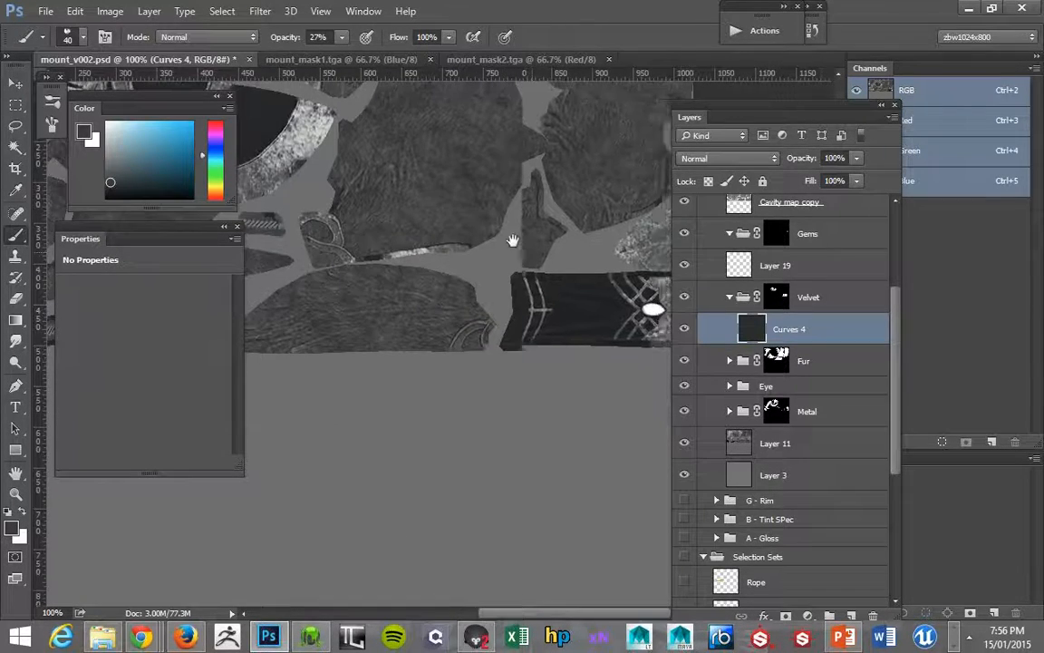
{"action": "left_click_drag", "start_coordinate": [512, 240], "coordinate": [435, 225]}
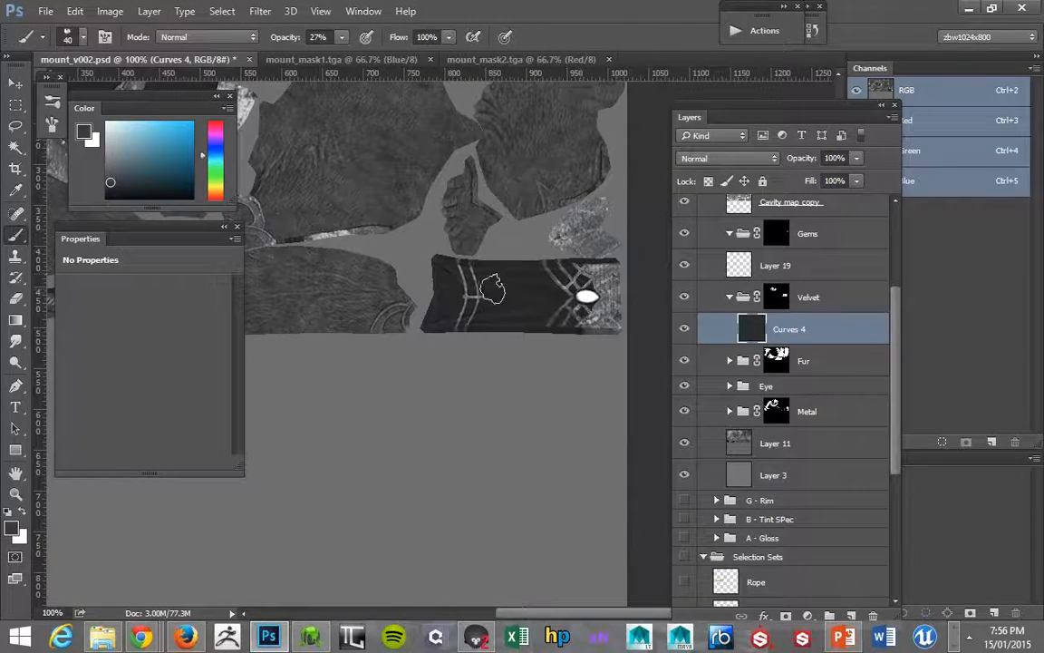
{"action": "left_click_drag", "start_coordinate": [474, 261], "coordinate": [587, 299]}
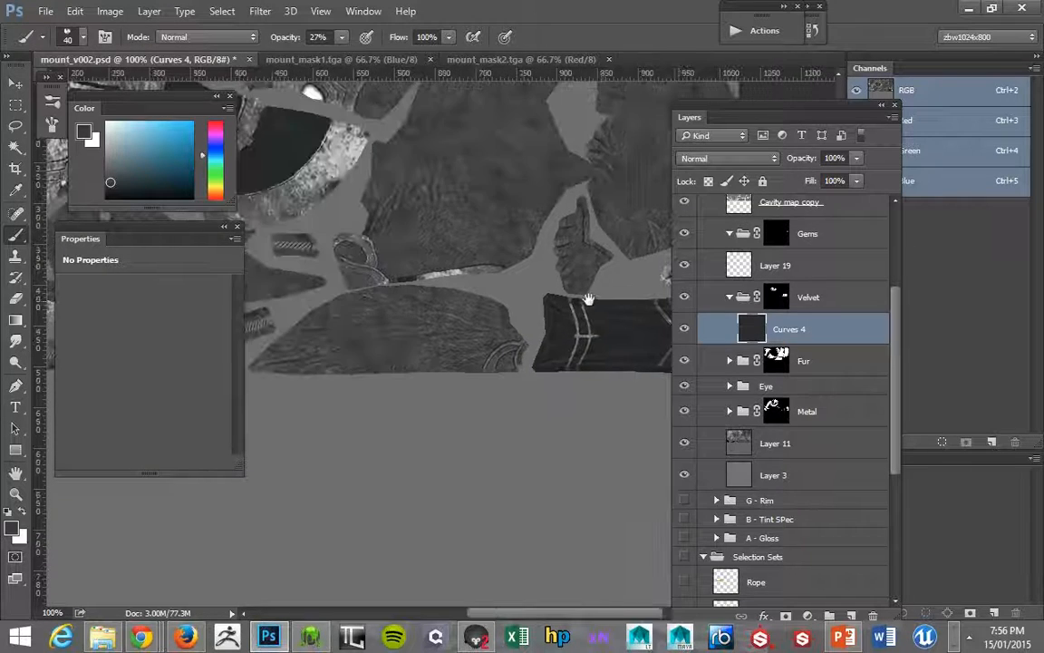
{"action": "right_click", "coordinate": [588, 299]}
{"action": "left_click", "coordinate": [560, 347]}
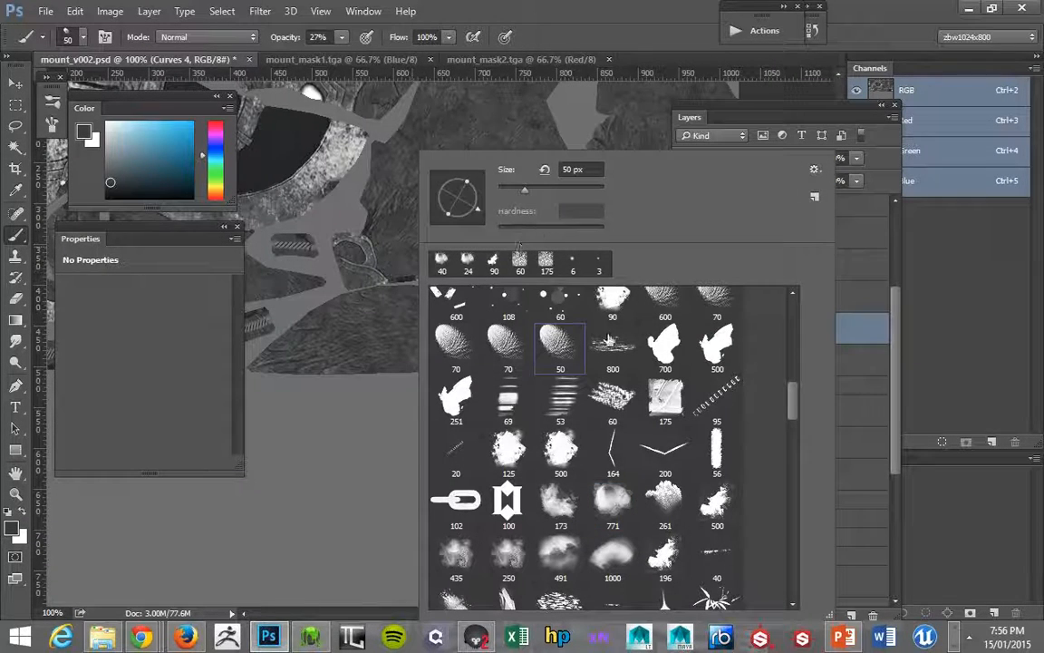